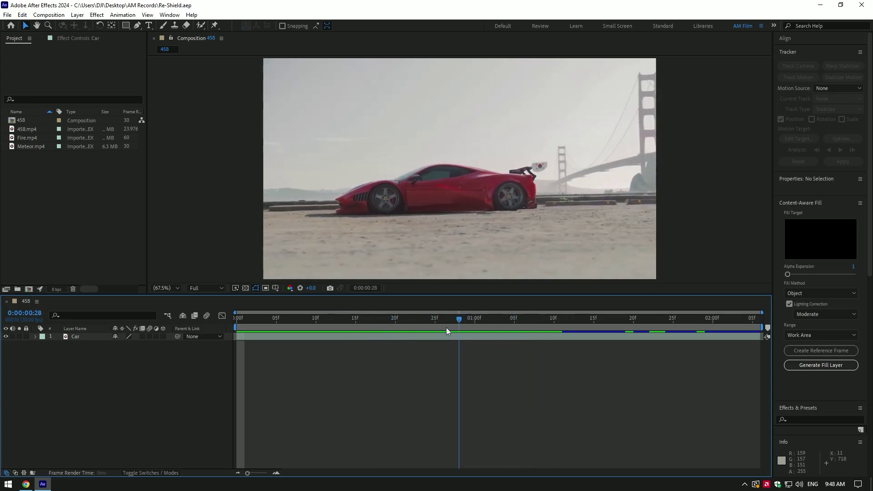
- Create a new composition named "Shield"
left_click(57, 19)
left_click(60, 26)
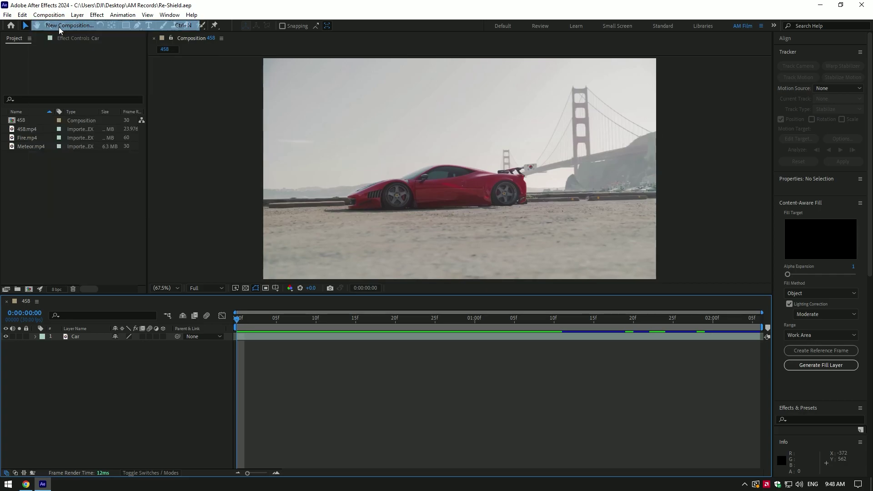
type("Shield")
key("Return")
- Add a new solid named "Shield" to the Shield composition
right_click(128, 345)
mouse_move(132, 363)
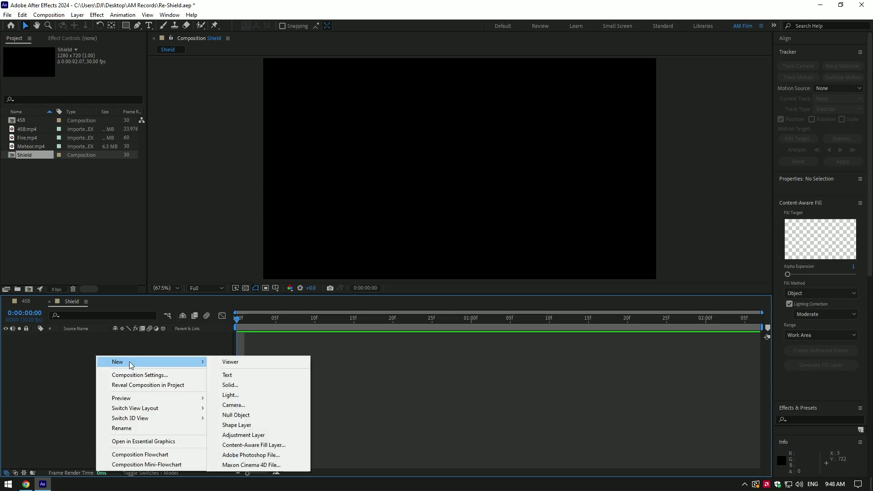
left_click(253, 389)
type("Shield")
key("Return")
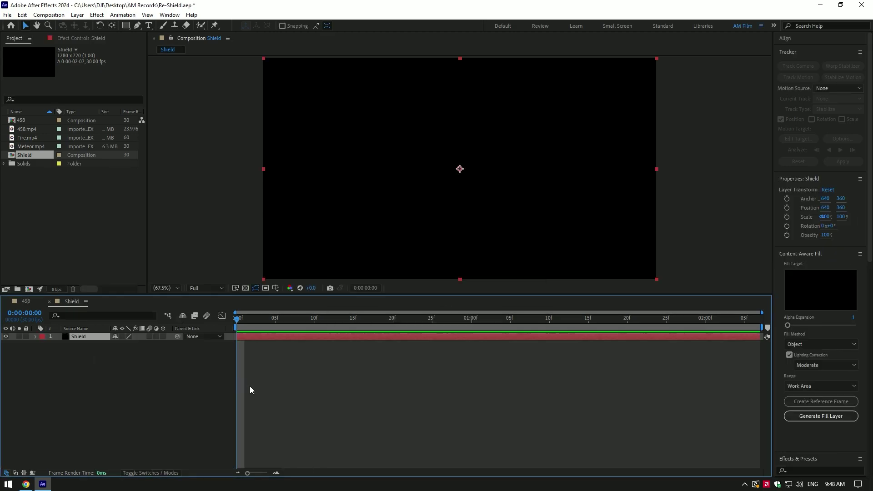
- Apply the Fractal Noise effect to the Shield solid and set its contrast to 137
key("ctrl+space")
type("fracta")
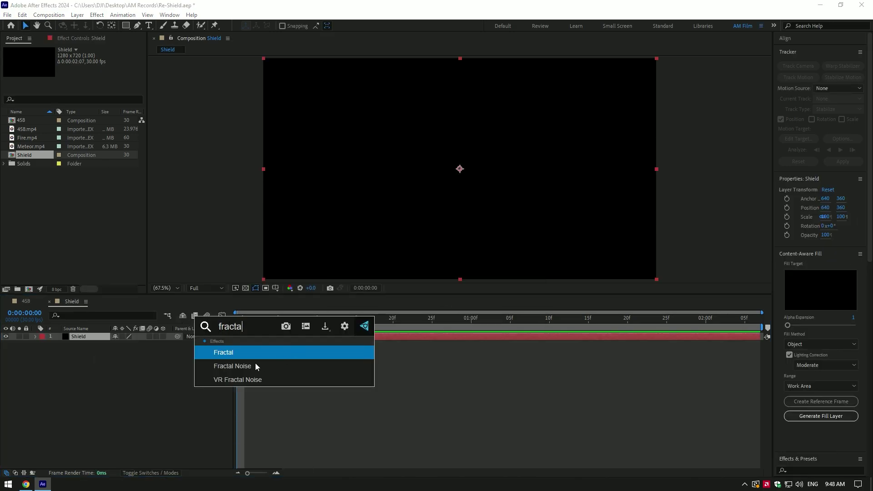
left_click(255, 365)
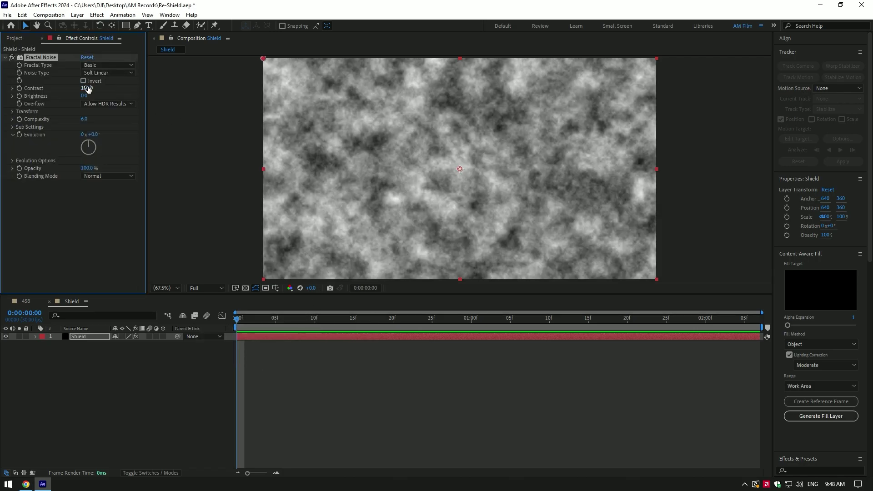
left_click_drag(88, 89, 108, 91)
- Animate the Fractal Noise evolution with keyframes at the first frame and at 0:00:02:06, then preview the motion
left_click(251, 323)
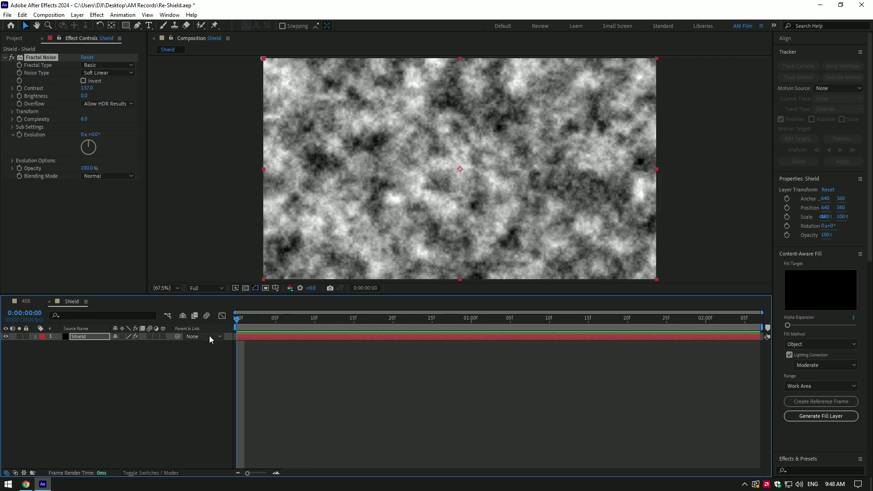
left_click(19, 134)
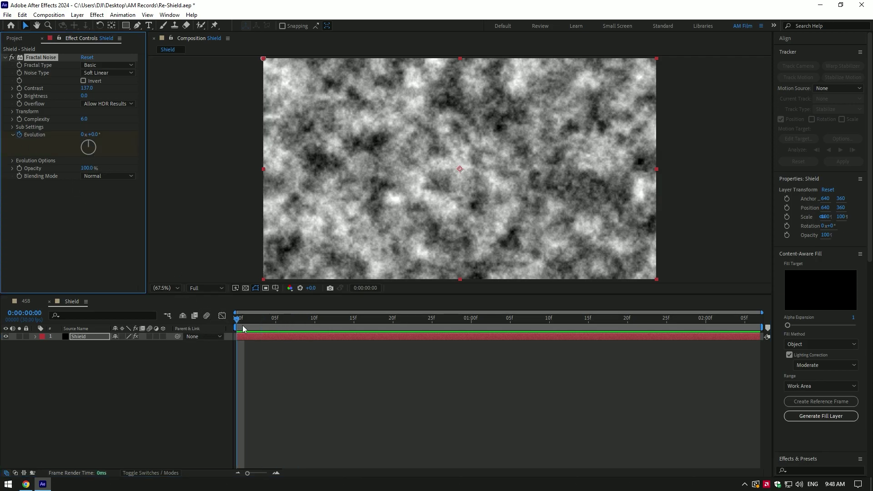
left_click_drag(241, 324, 764, 327)
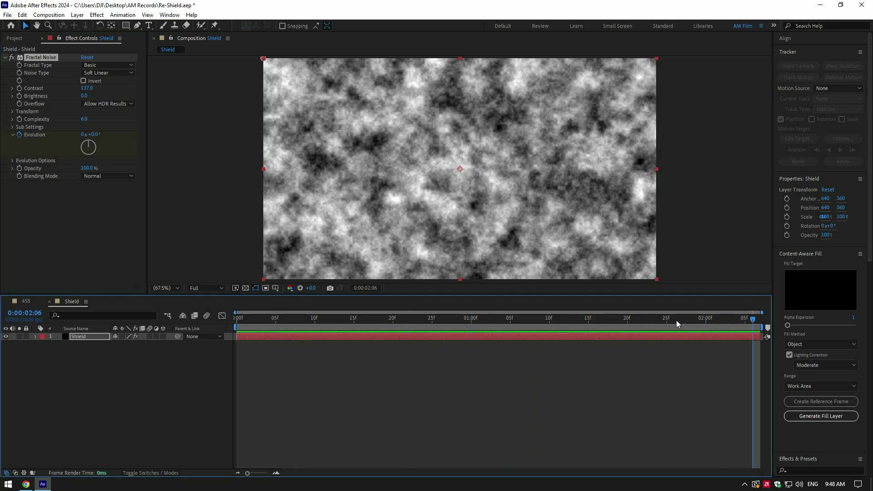
left_click_drag(93, 135, 258, 154)
key("space")
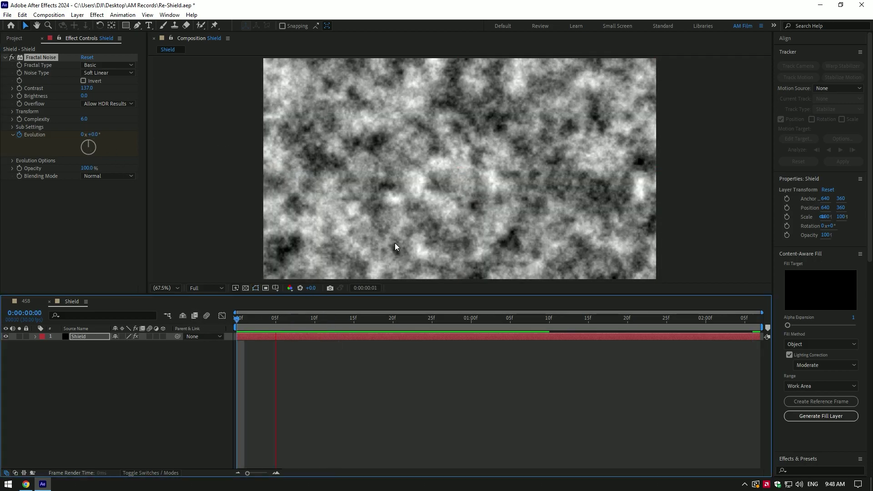
- Apply the CC Sphere effect to the Shield solid and set its radius to 298
key("ctrl+space")
type("cc sp")
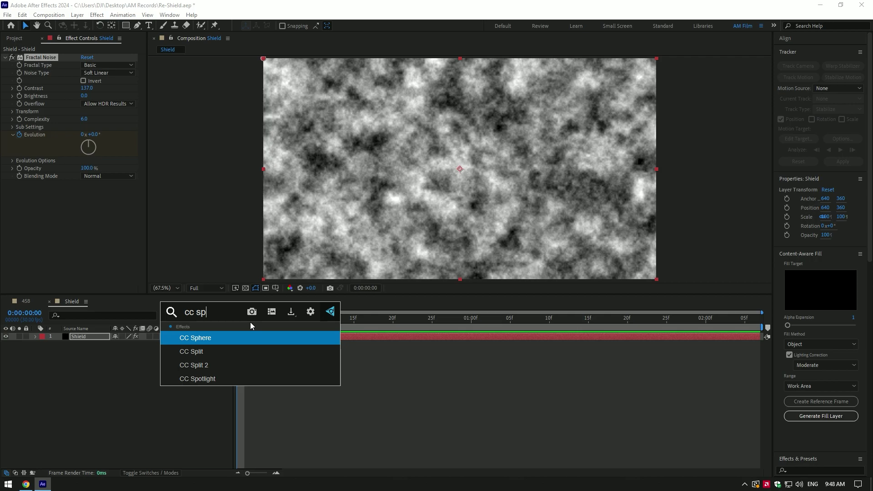
key("Return")
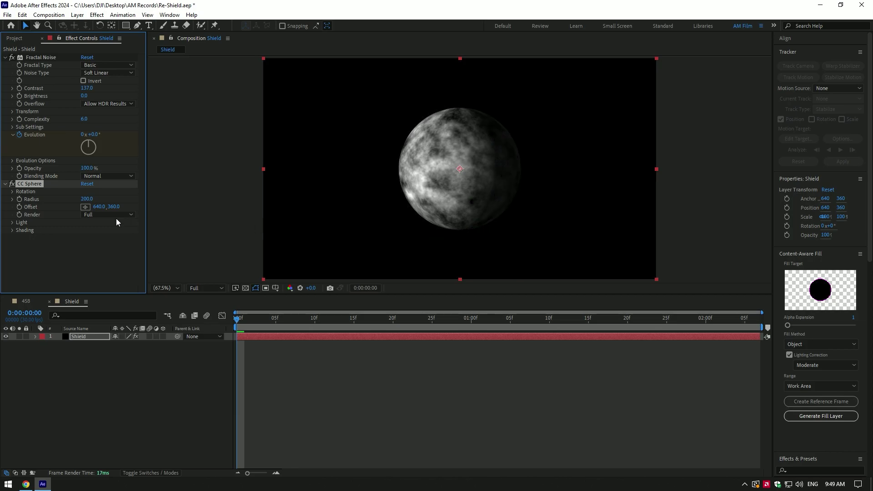
mouse_move(87, 199)
left_mouse_down()
mouse_move(152, 200)
mouse_move(136, 202)
left_mouse_up()
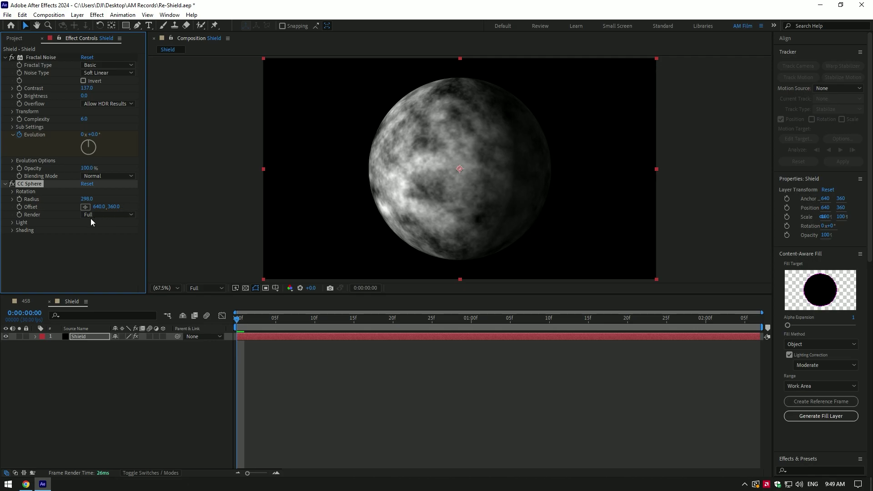
- Set the sphere's shading to ambient 63 and diffuse 37, and render only its outside
left_click(12, 230)
left_click_drag(86, 227, 59, 235)
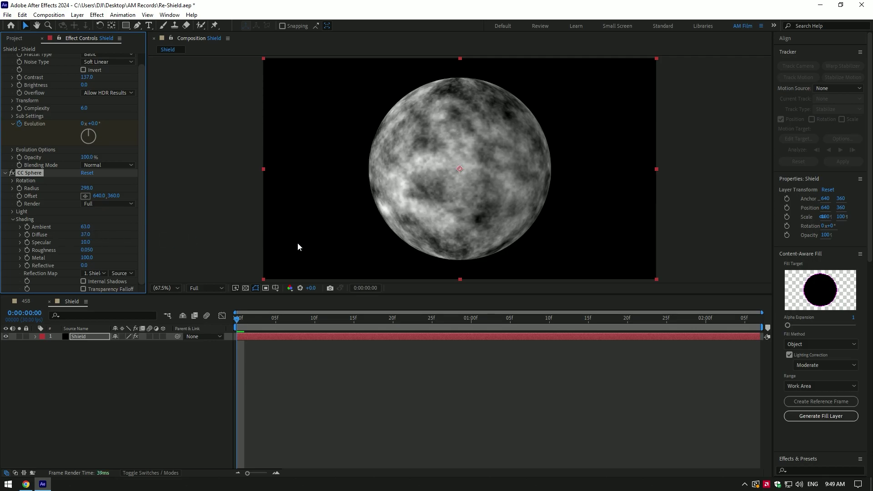
left_click(92, 204)
left_click(113, 223)
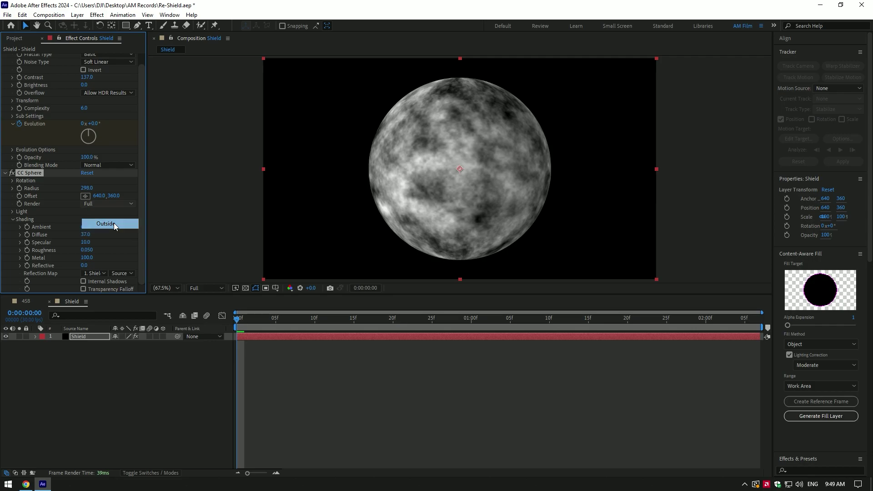
- Place the Shield composition above the Car layer in the 458 composition
left_click(26, 301)
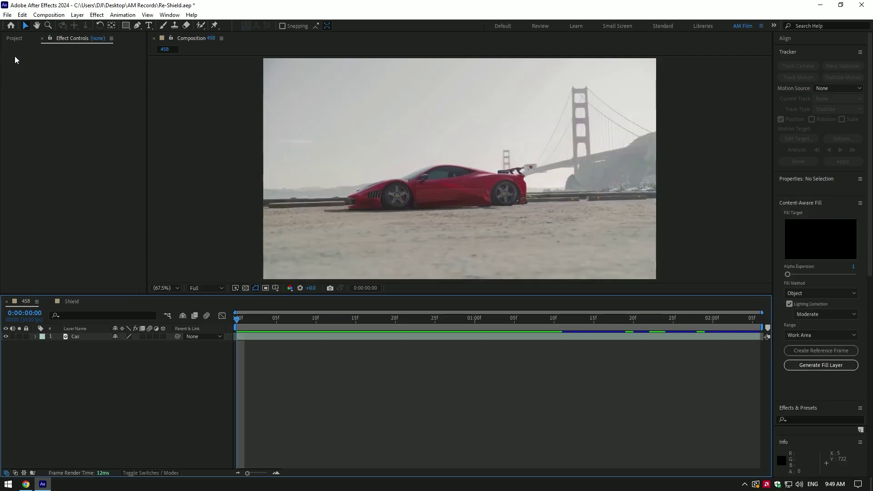
left_click(14, 38)
left_click_drag(19, 155, 87, 336)
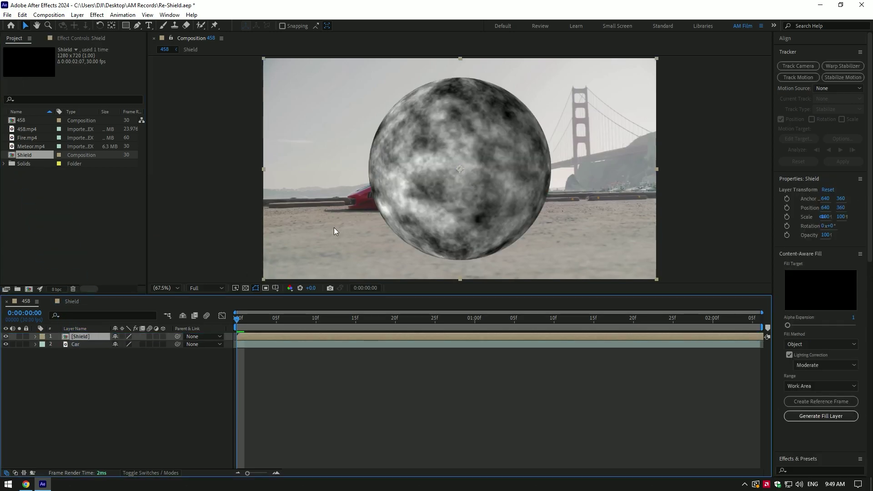
key("comma")
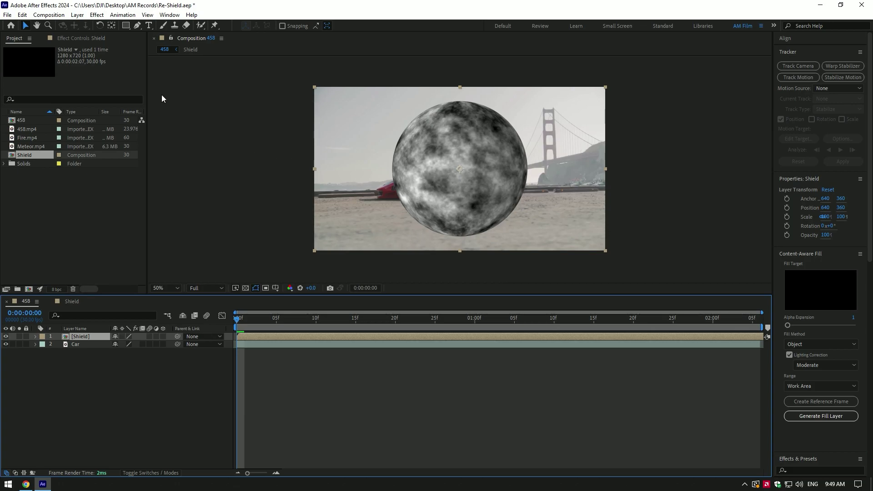
- Auto-trace the Shield layer's alpha channel on the current frame to create a mask around the sphere
left_click(78, 15)
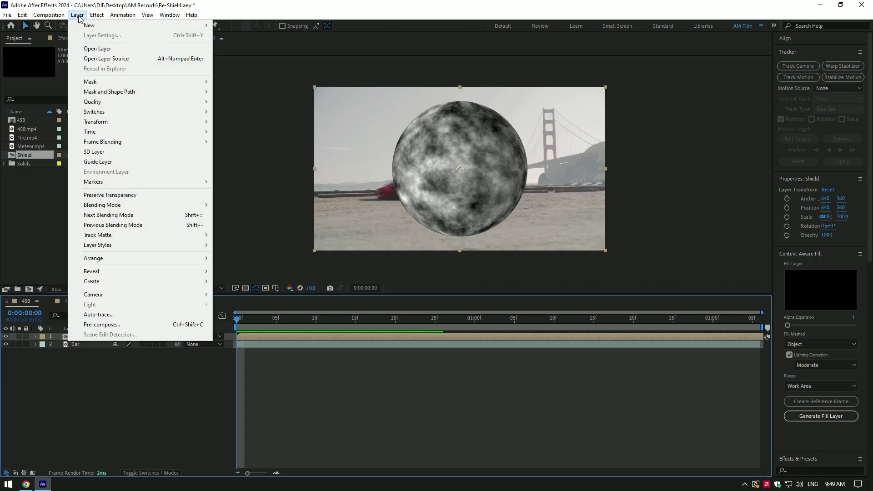
left_click(111, 315)
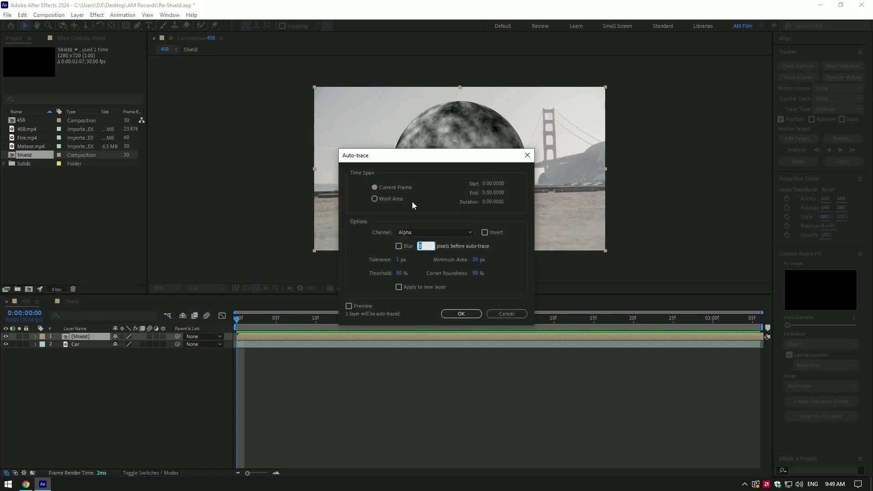
left_click(459, 313)
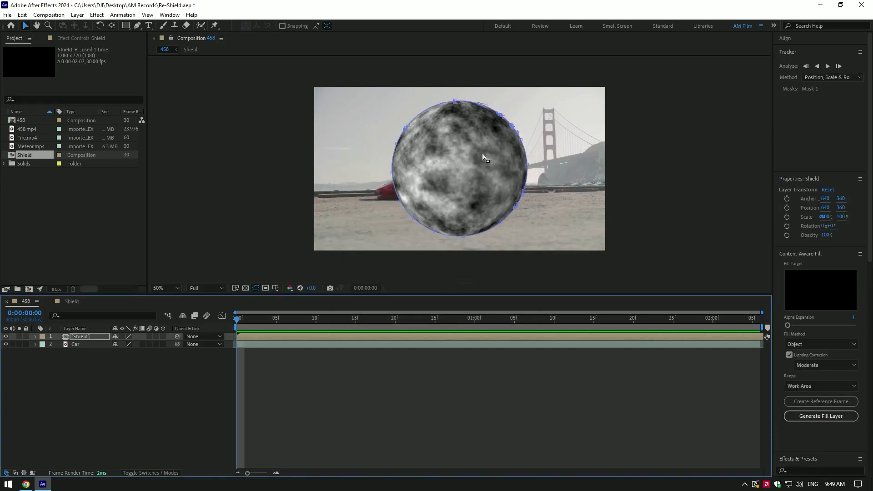
- Apply the Saber effect to the Shield layer and set its composite settings to Add
key("ctrl+space")
type("saber")
key("Return")
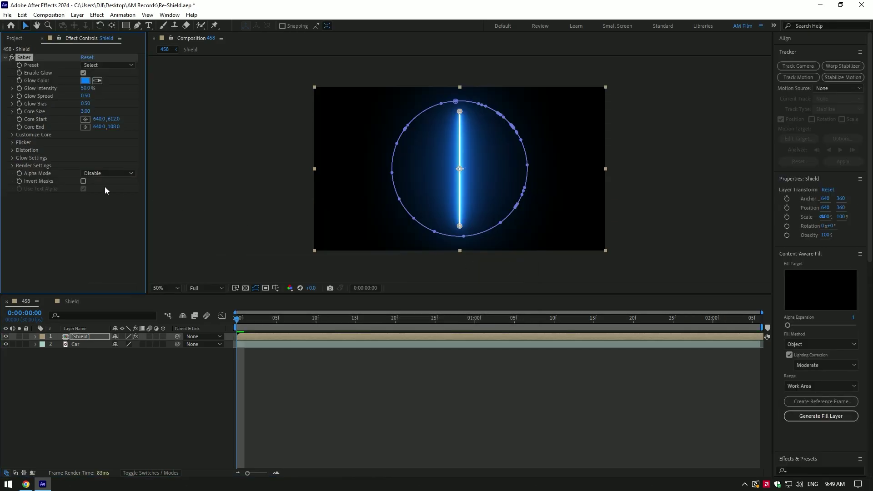
left_click(13, 166)
left_click(102, 242)
left_click(105, 272)
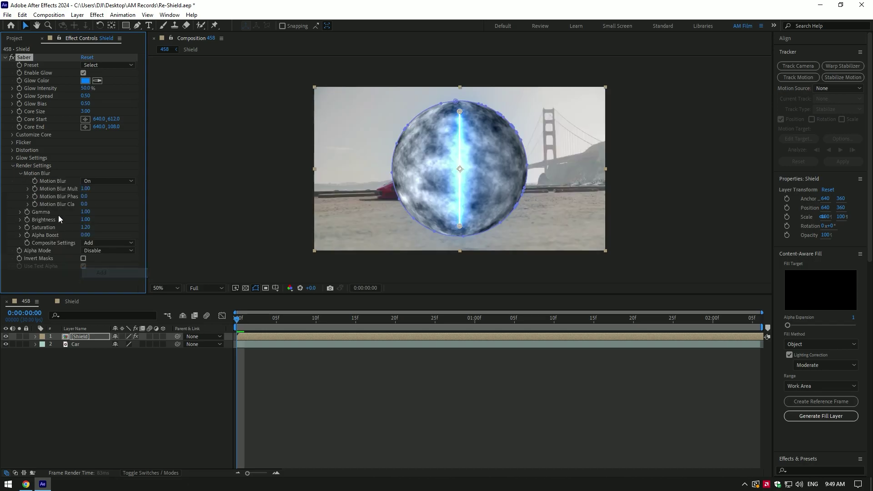
- Set Saber's core type to Layer Masks and choose the Patronus preset
left_click(13, 135)
left_click(100, 142)
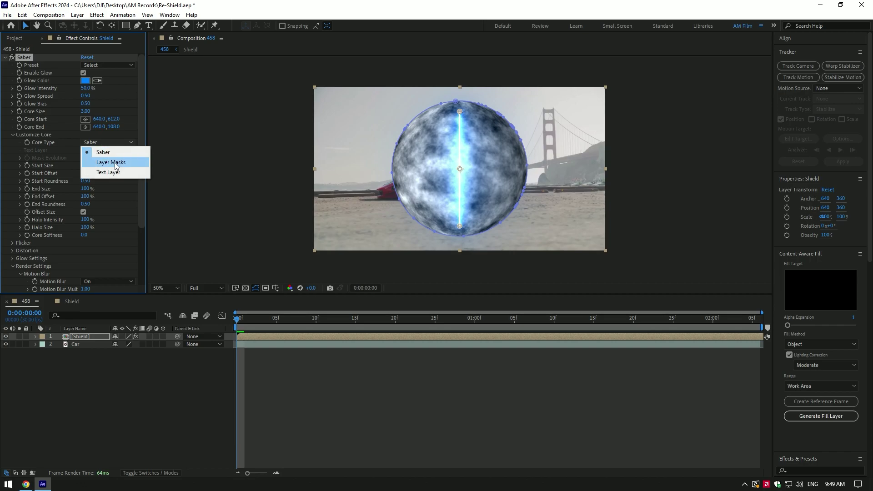
left_click(115, 163)
left_click(99, 65)
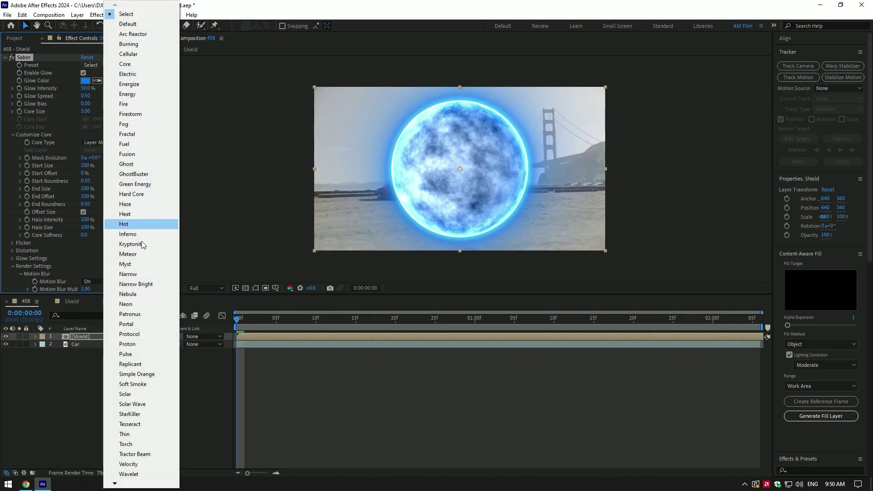
left_click(141, 314)
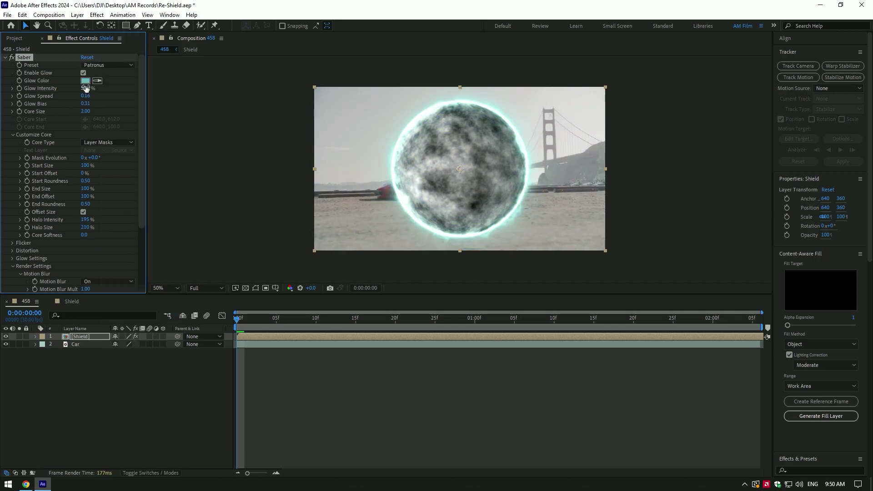
- Change Saber's glow color to a bright blue
left_click(85, 80)
left_click(694, 206)
left_click(673, 161)
left_click(754, 162)
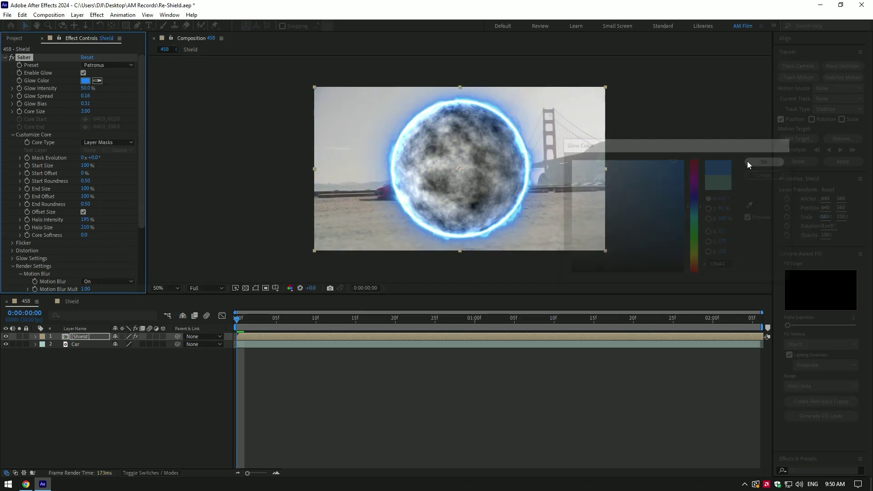
left_click_drag(86, 104, 106, 97)
key("ctrl+z")
key("ctrl+z")
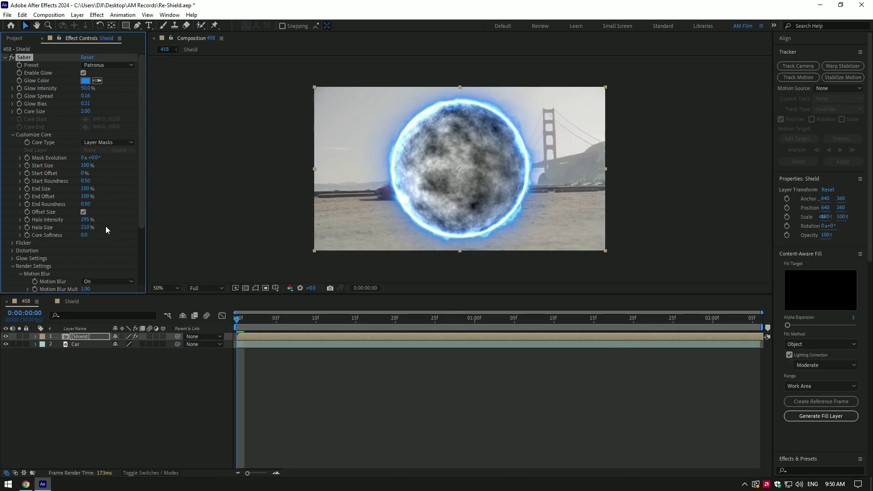
- Increase Saber's core softness and collapse the effect's settings
left_click_drag(86, 235, 183, 232)
left_click(6, 58)
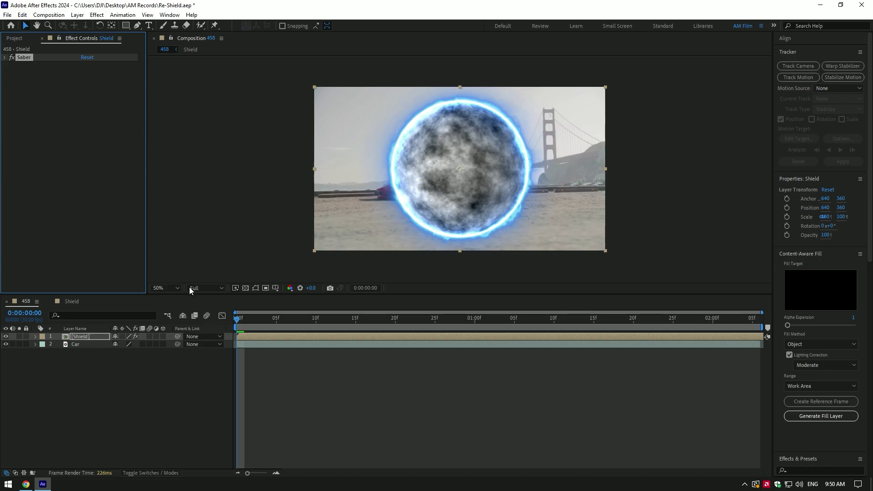
- Pre-compose the Shield layer under the name "Shield", moving all attributes into the new composition
right_click(91, 336)
left_click(127, 274)
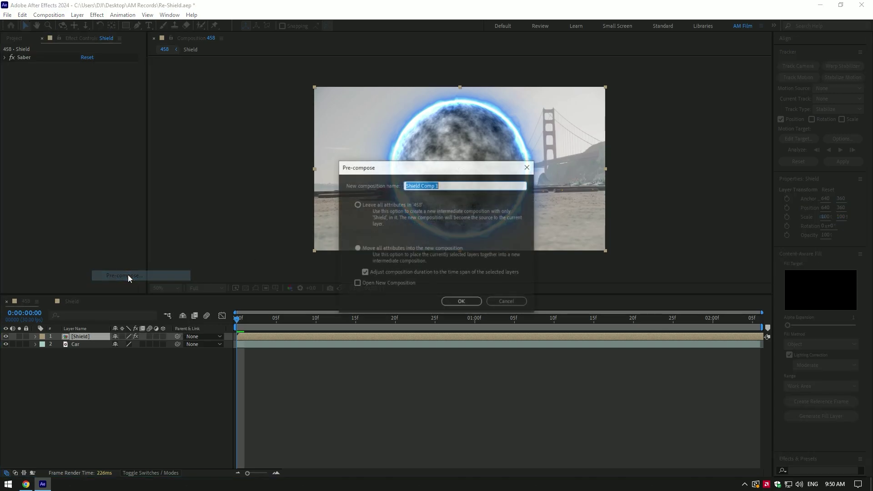
left_click(357, 248)
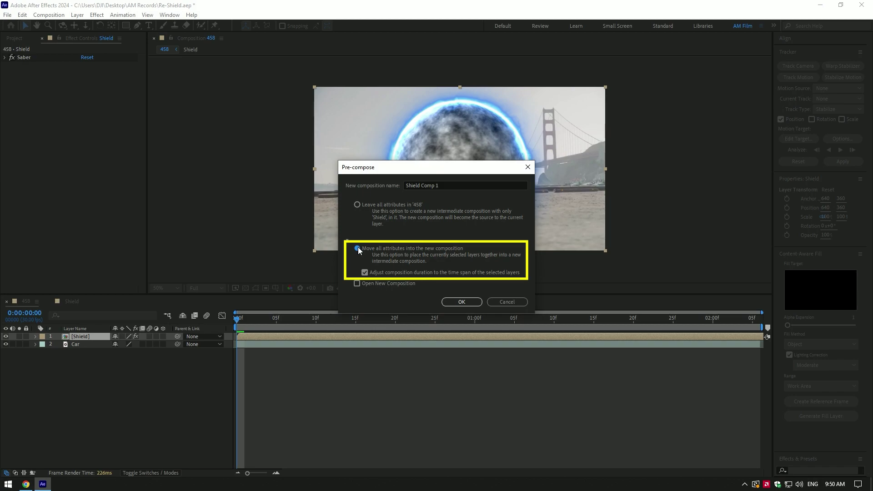
left_click_drag(439, 186, 420, 187)
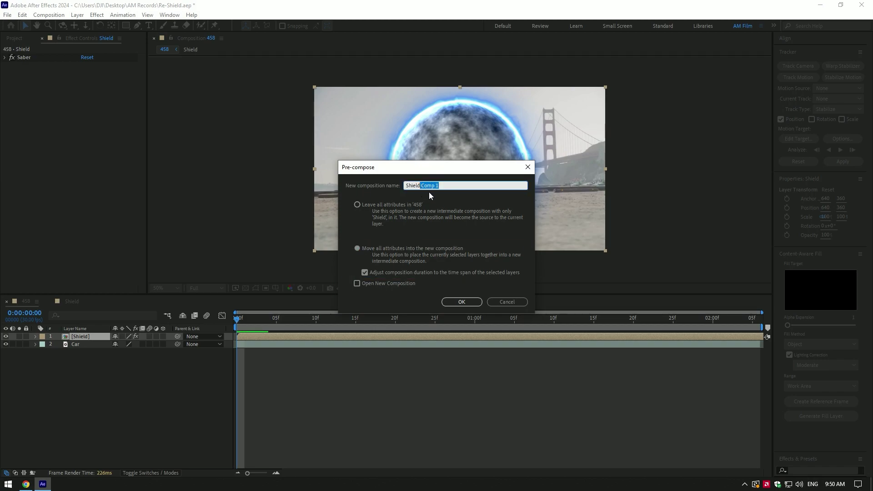
left_click(460, 303)
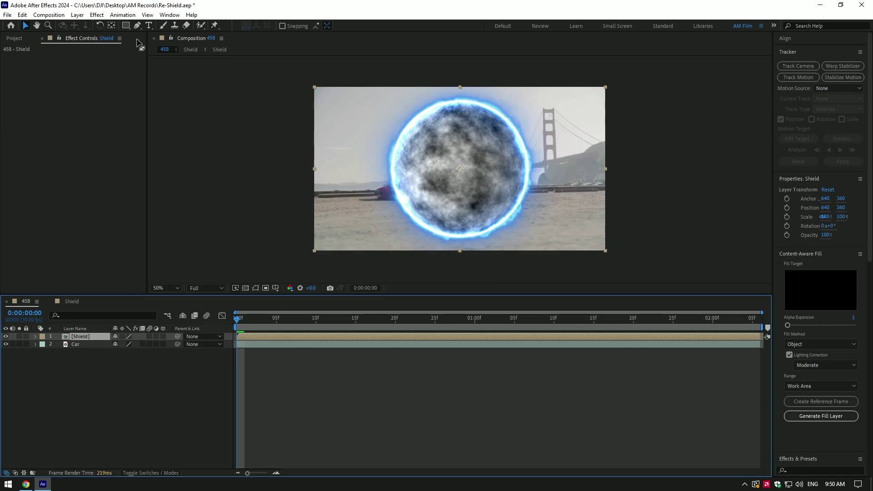
- Draw a rectangular mask over the lower part of the shield from the car's wheel level down, and invert it
left_click(127, 27)
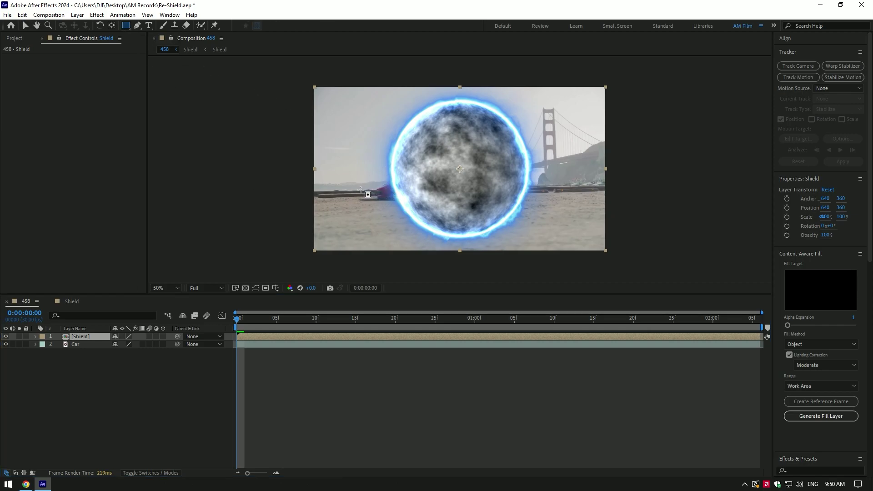
left_click_drag(373, 193, 551, 291)
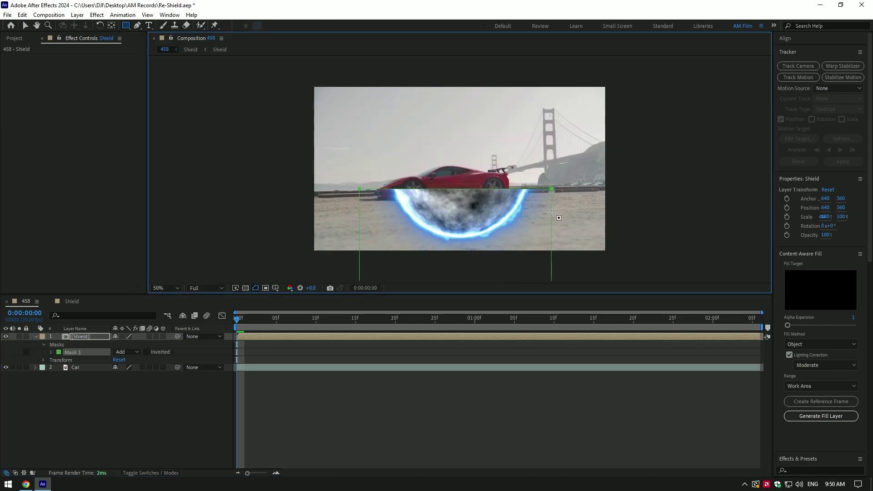
left_click(147, 352)
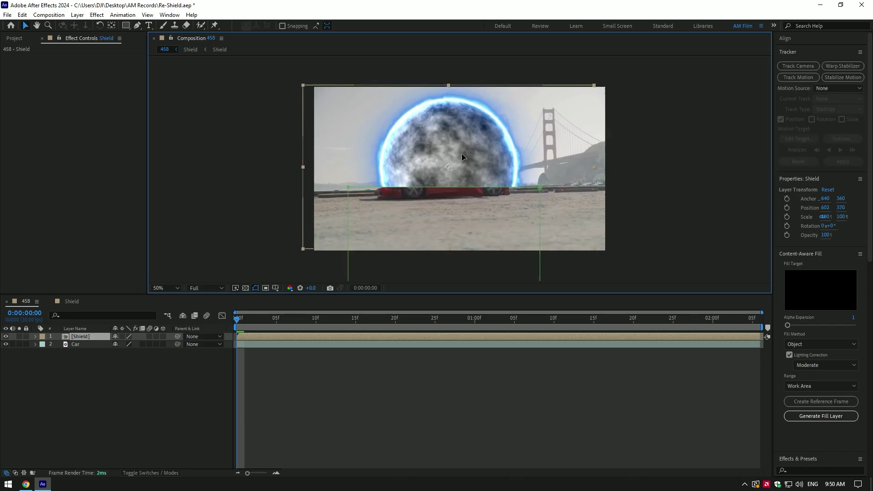
- Move the shield over the car to about 558, 352 and scale it up to about 113%
left_click_drag(462, 157, 452, 154)
scroll(463, 222, "up", 2)
scroll(463, 222, "down", 1)
key("s")
left_click_drag(126, 344, 133, 344)
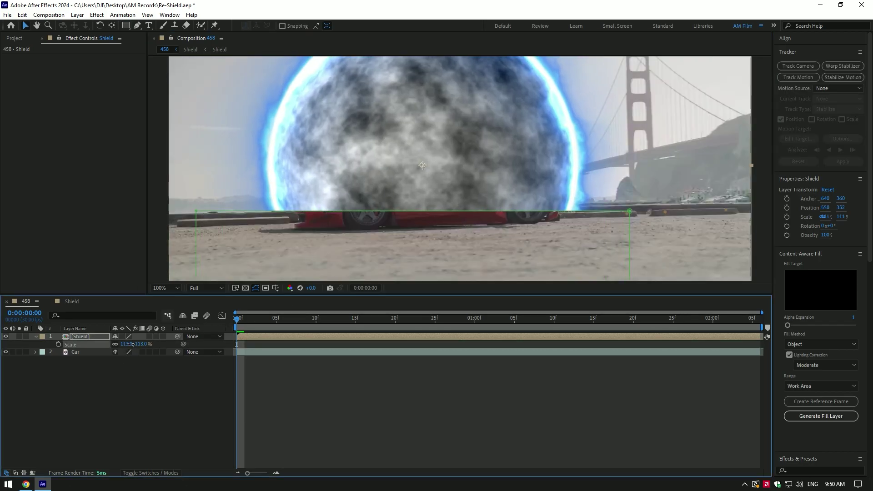
- Move the shield to about 559, 366 and soften its mask's edge by adjusting the feather and expansion
left_click_drag(420, 150, 423, 155)
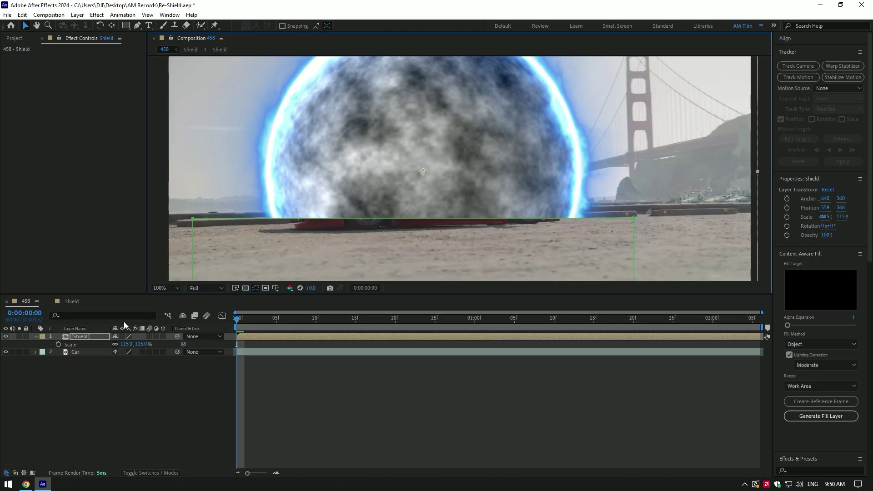
key("m")
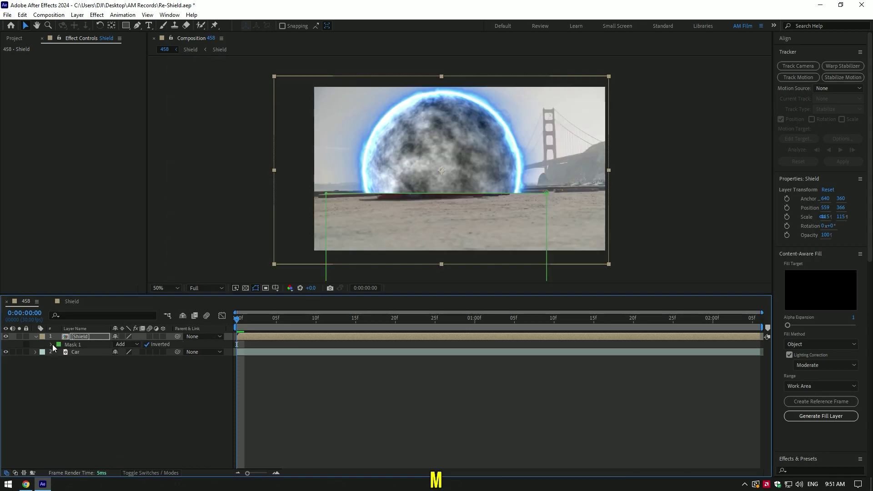
left_click(50, 345)
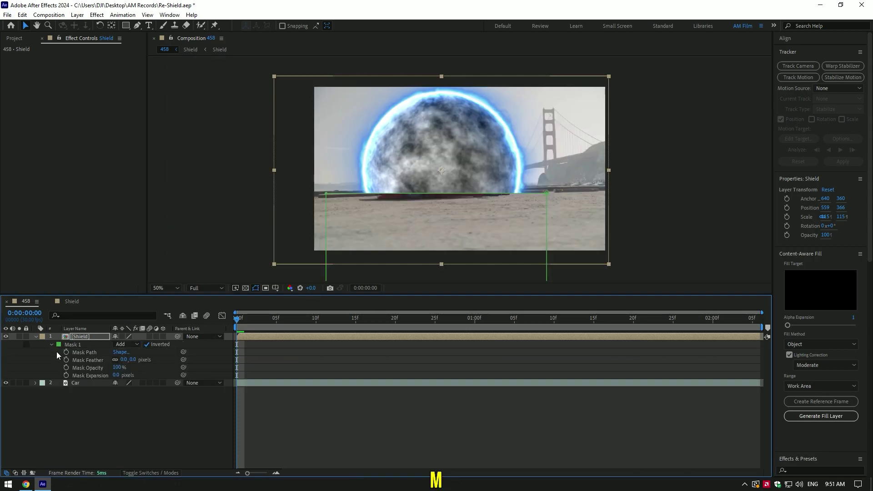
left_click(129, 359)
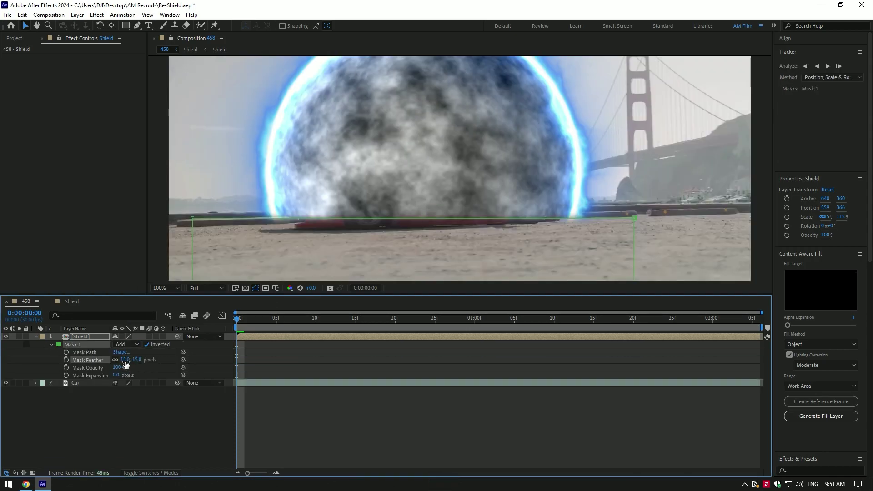
left_click(123, 360)
left_click_drag(116, 375, 118, 374)
left_click(36, 337)
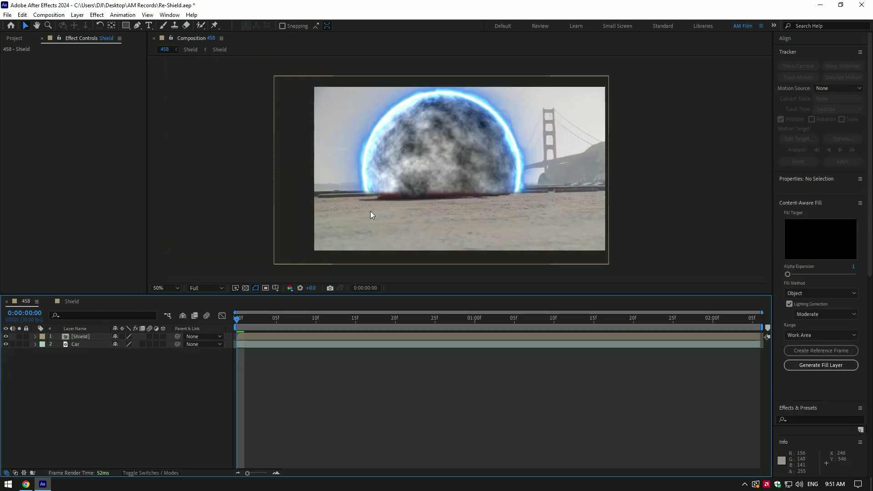
- Apply the Curves effect to the Shield layer
key("comma")
left_click(93, 336)
key("ctrl+space")
type("cu")
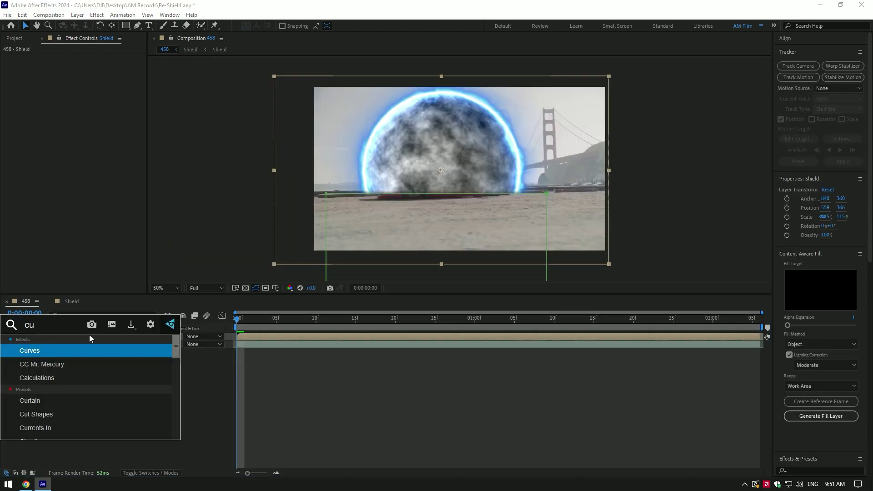
key("Return")
- Raise the blue channel's curve and lower the red channel's curve to tint the shield blue
left_click(103, 64)
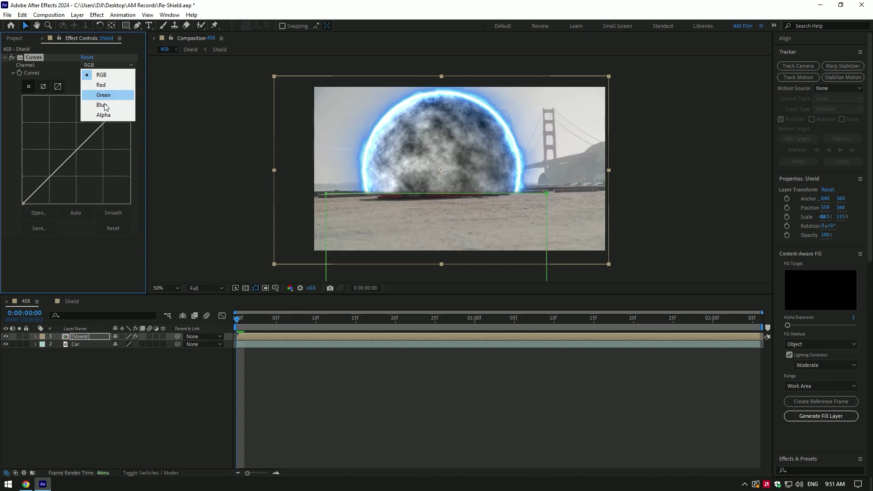
left_click(104, 102)
mouse_move(73, 152)
left_mouse_down()
mouse_move(64, 142)
mouse_move(79, 158)
left_mouse_up()
left_click(102, 68)
left_click(101, 82)
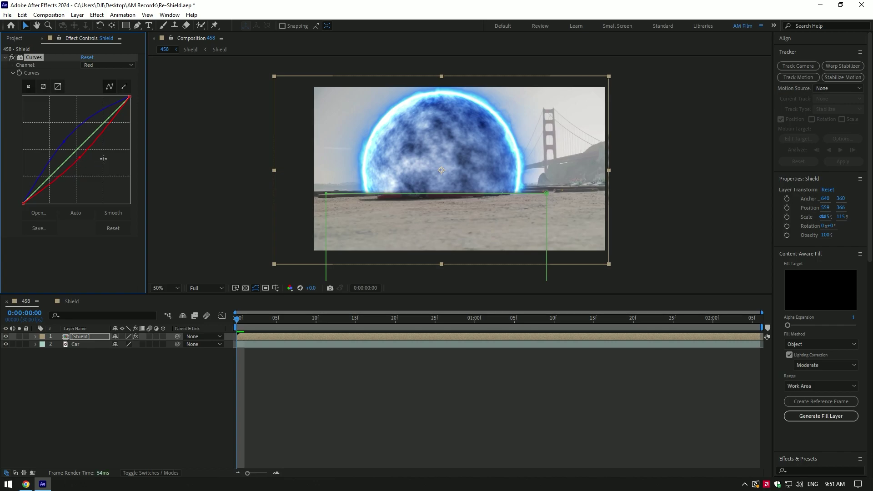
left_click(113, 366)
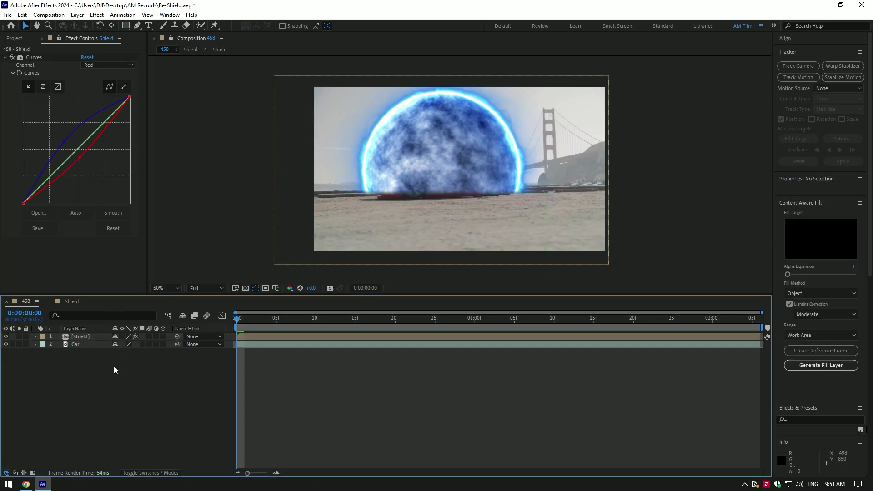
- Set the Shield layer's blending mode to Screen and bring back the layer switches
left_click(83, 336)
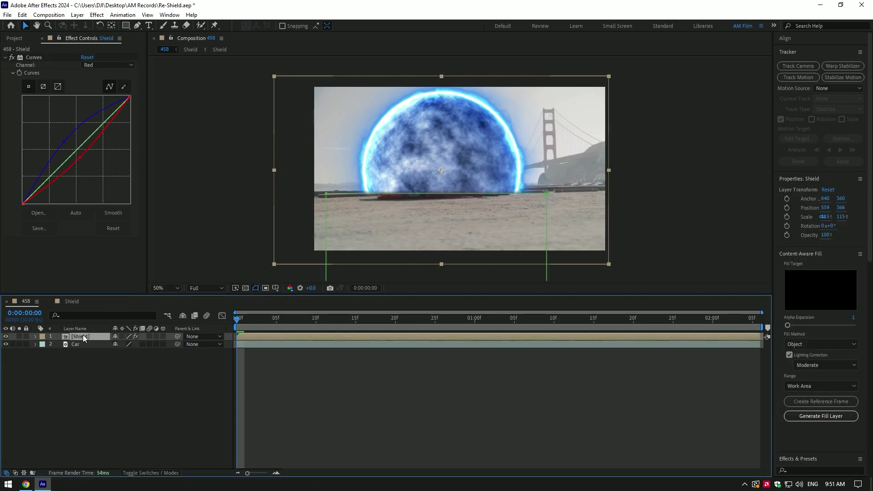
left_click(152, 472)
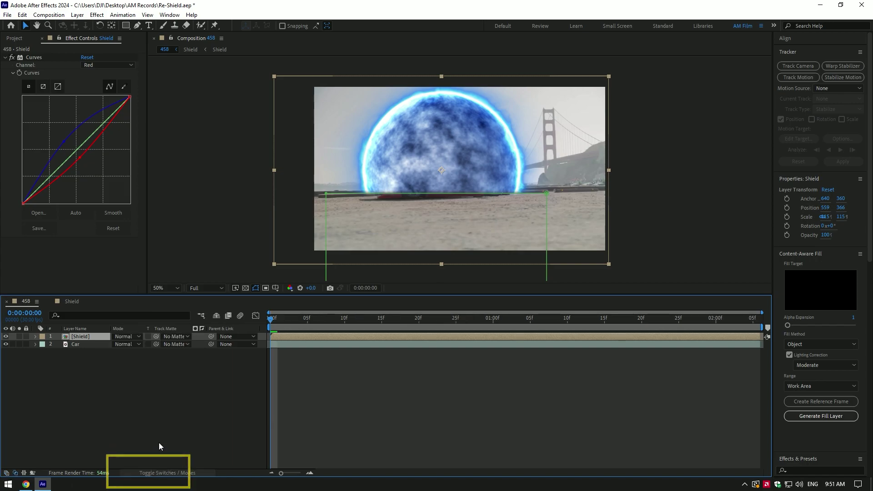
left_click(126, 339)
left_click(159, 195)
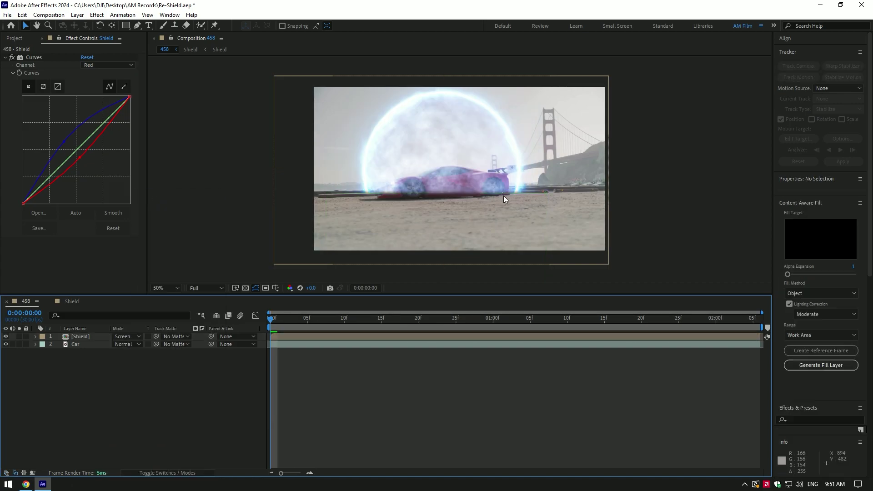
left_click(190, 473)
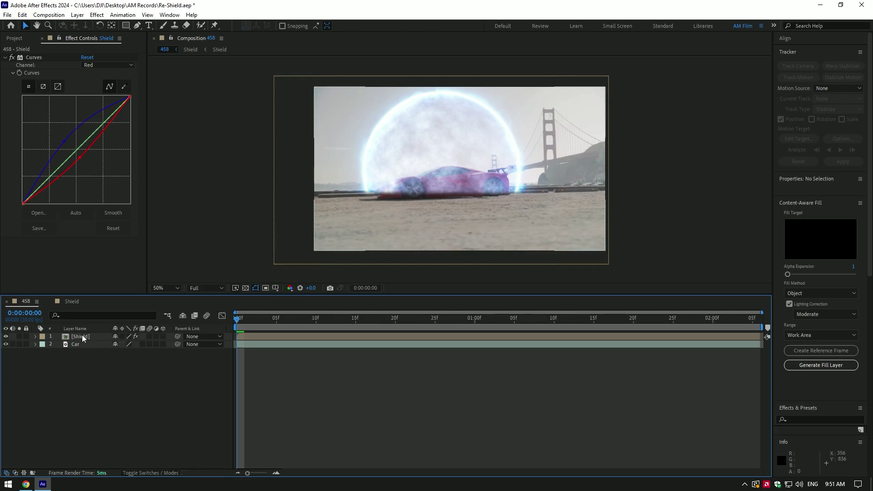
- Hide the Shield layer and run the 3D camera tracker on the Car layer
left_click(84, 337)
left_click(6, 337)
left_click(79, 345)
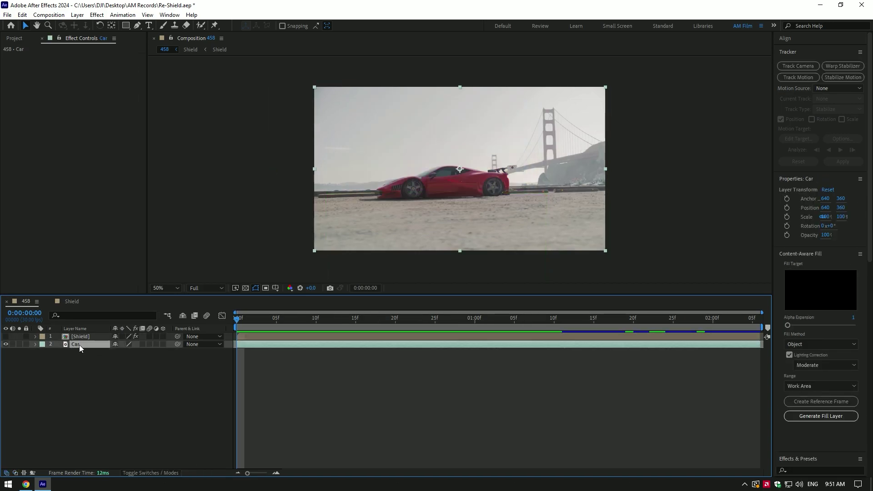
left_click(811, 67)
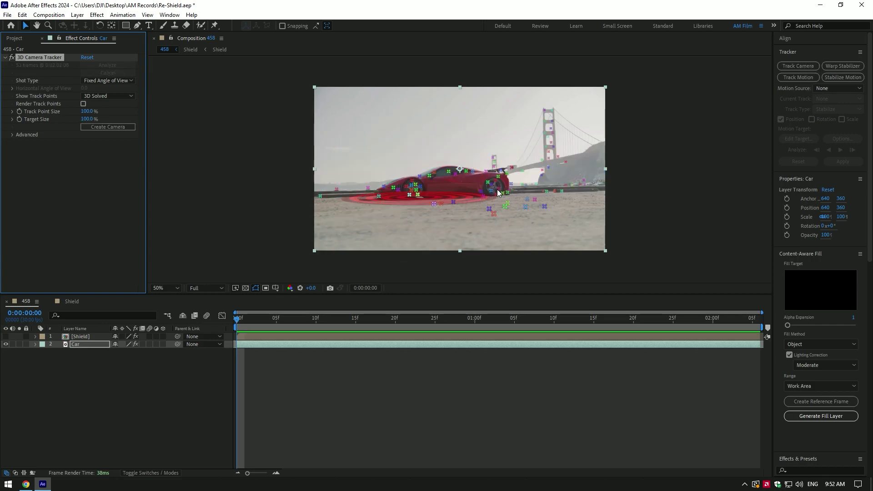
- Create a null and camera from the track points on the car and rename the null "Car Tracking"
mouse_move(432, 196)
left_mouse_down()
mouse_move(492, 172)
mouse_move(488, 197)
left_mouse_up()
right_click(441, 182)
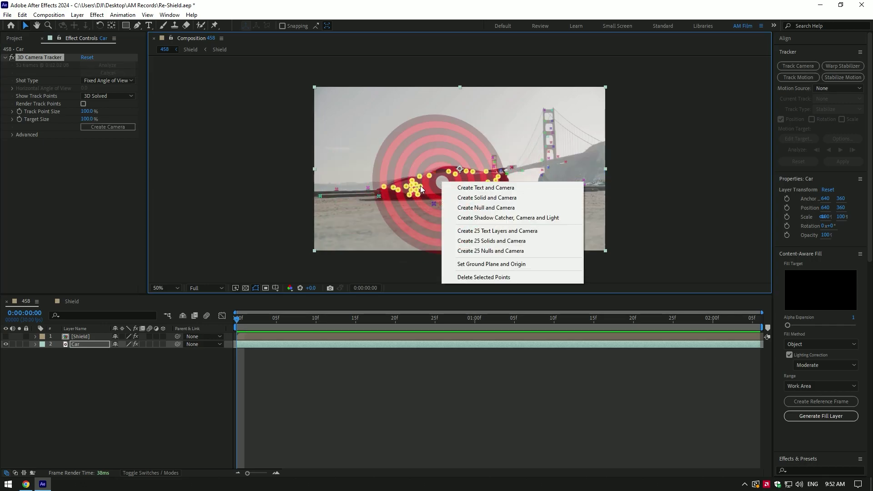
left_click(486, 207)
right_click(76, 340)
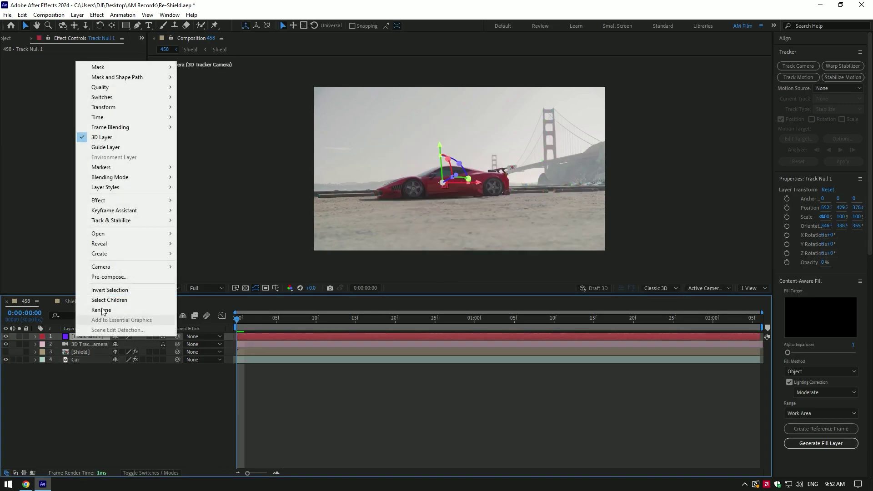
left_click(149, 304)
type("Car Tracking")
key("Return")
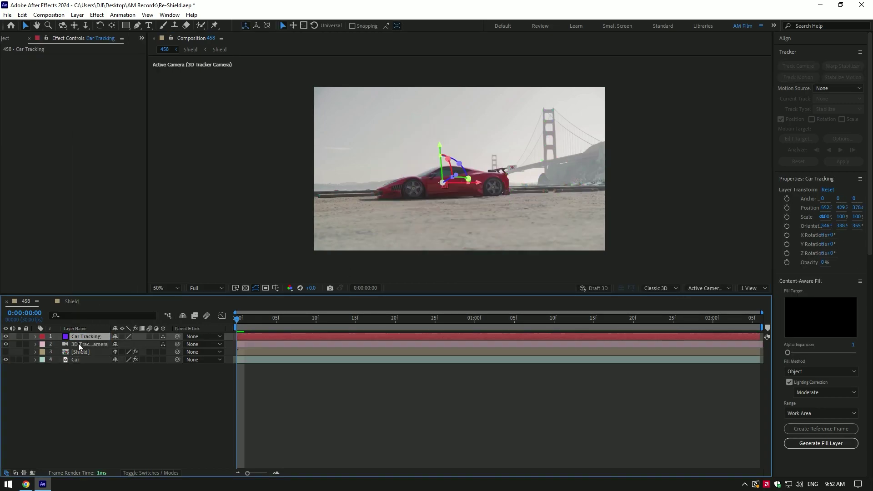
- Create a null from the Car layer's track points on the ground and rename it "Ground Tracking"
left_click(77, 359)
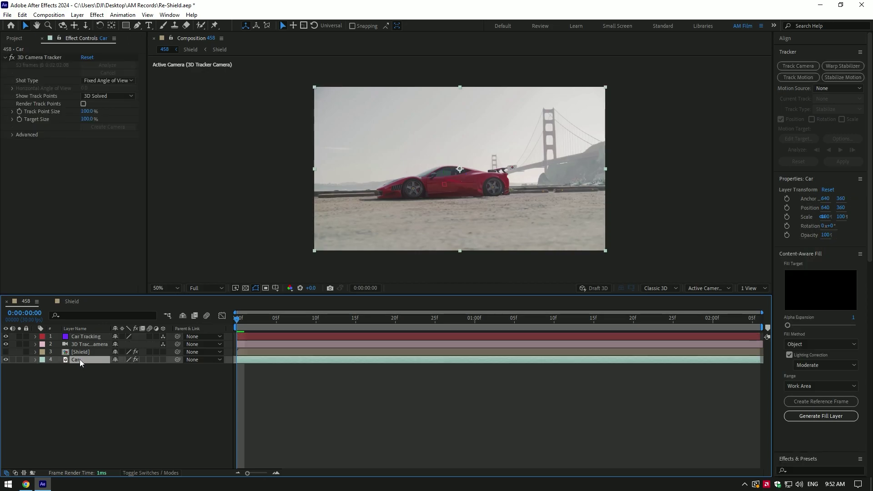
left_click(31, 57)
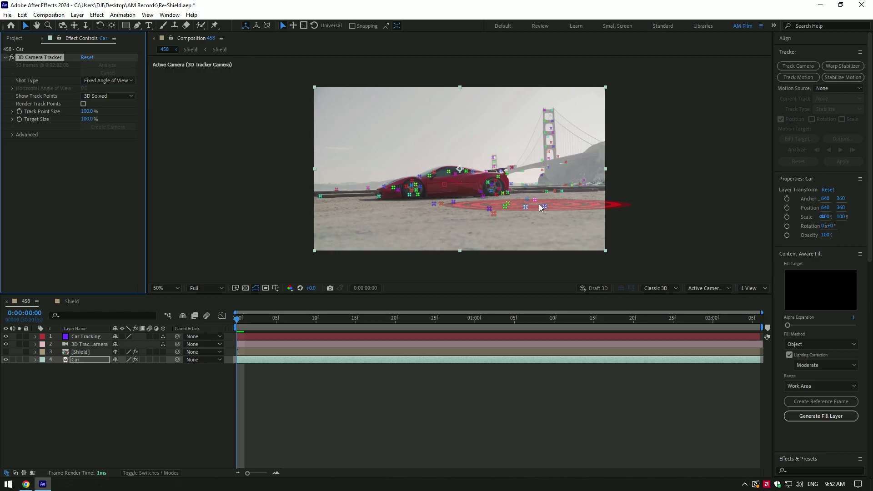
mouse_move(538, 203)
left_mouse_down()
mouse_move(462, 201)
mouse_move(425, 215)
mouse_move(575, 215)
mouse_move(524, 198)
left_mouse_up()
right_click(514, 205)
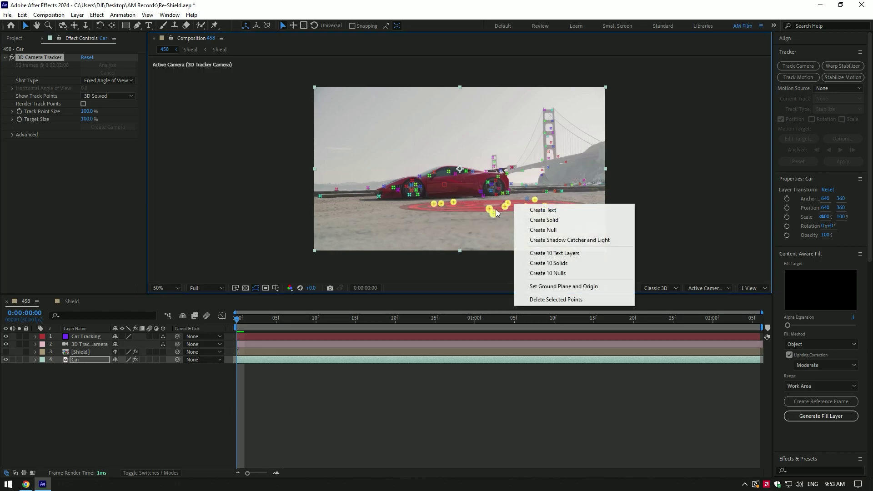
left_click(558, 230)
right_click(88, 336)
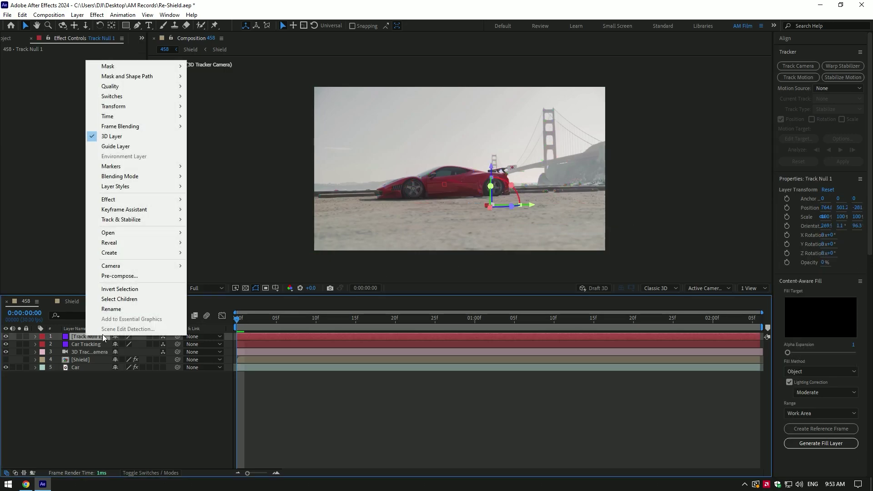
left_click(116, 309)
type("Ground Tracking")
key("Return")
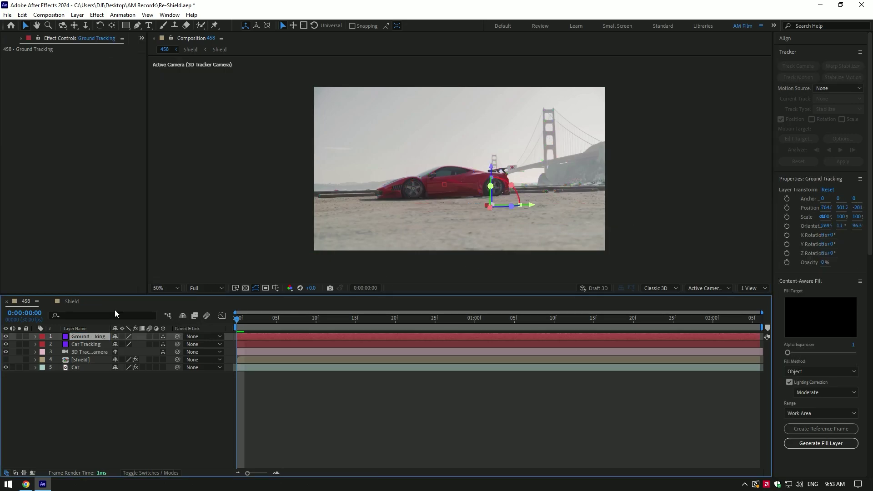
- Unhide the Shield layer, move it to the top of the stack, and parent it to Car Tracking as a 3D layer
left_click(6, 359)
left_click(79, 359)
left_click_drag(81, 356, 86, 335)
left_click_drag(177, 337, 86, 353)
left_click(163, 337)
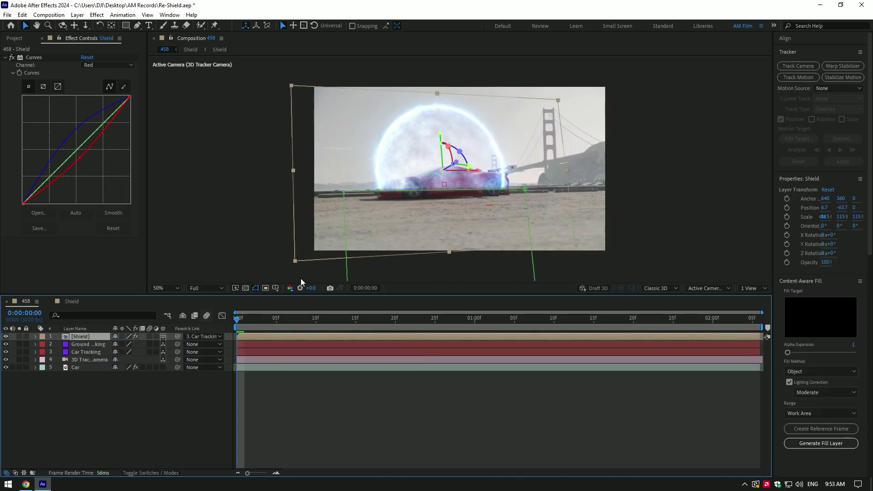
- Scale the 3D shield to about 143% and align it over the car at about 25, -36 with a slight tilt
left_click_drag(448, 146, 458, 149)
key("ctrl+z")
scroll(457, 150, "up", 1)
left_click_drag(420, 127, 422, 140)
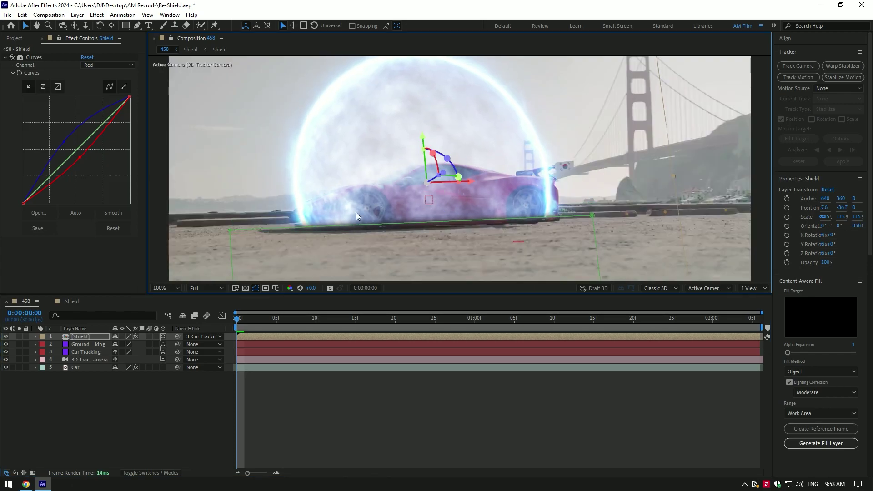
key("s")
left_click_drag(125, 344, 138, 344)
left_click_drag(447, 157, 448, 158)
left_click_drag(470, 181, 479, 183)
- Scrub through the footage to check how the shield follows the car, and return to the first frame
scroll(479, 184, "down", 2)
left_click(255, 309)
left_click_drag(255, 309, 457, 329)
key("period")
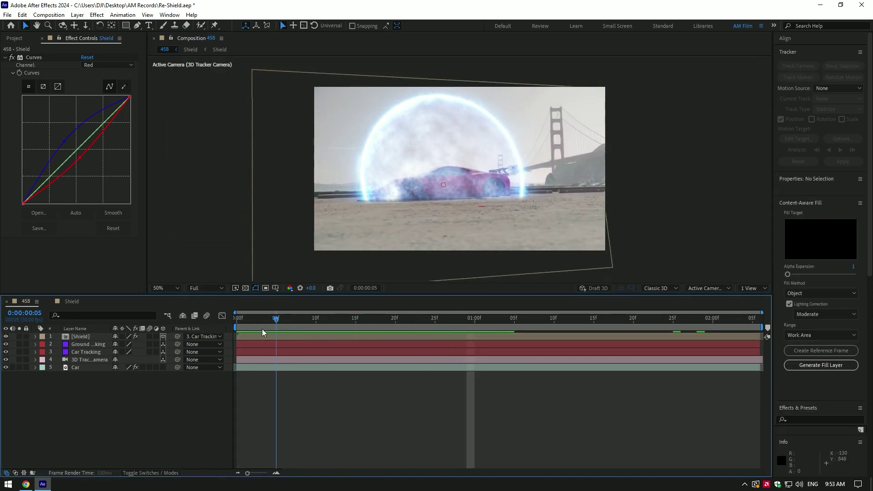
left_click_drag(259, 329, 236, 325)
scroll(409, 198, "down", 2)
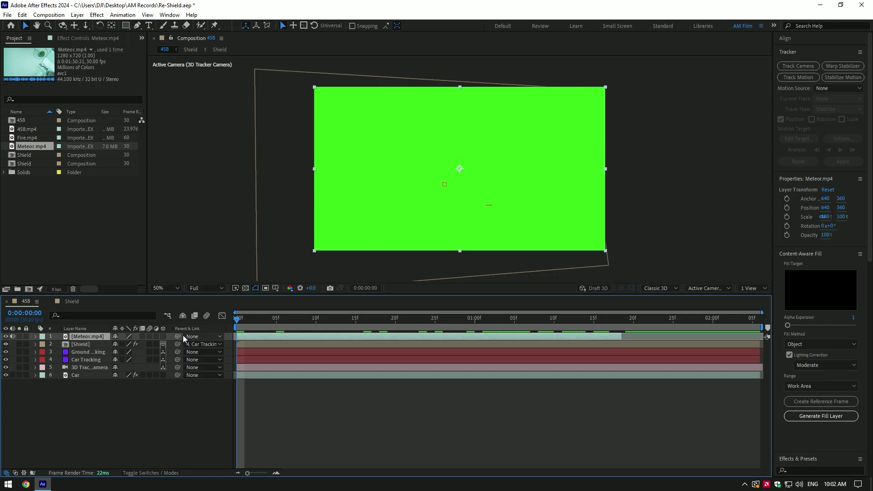
- Parent the Meteor.mp4 layer to Ground Tracking as a 3D layer and reposition and rotate it to about -127, -135, -191
left_click_drag(177, 336, 89, 357)
left_click(162, 336)
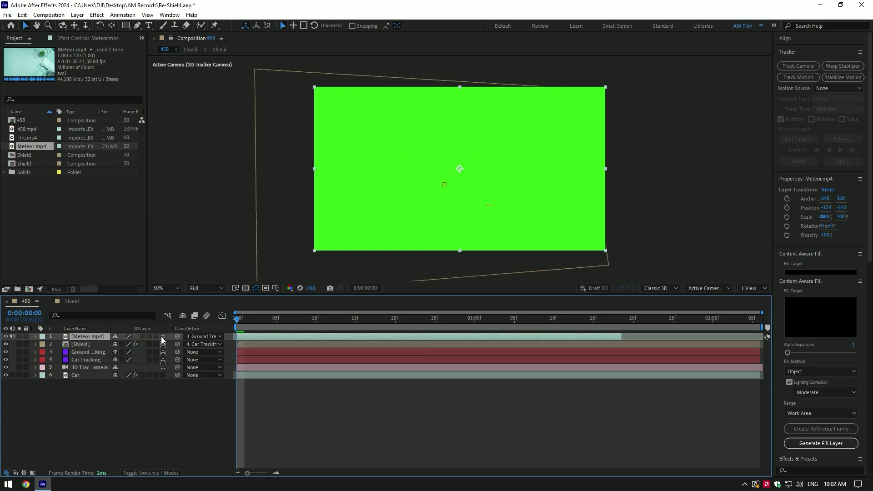
left_click_drag(528, 183, 529, 211)
left_click_drag(549, 220, 546, 184)
left_click_drag(527, 184, 526, 177)
mouse_move(318, 318)
left_mouse_down()
mouse_move(375, 315)
mouse_move(316, 316)
left_mouse_up()
left_click_drag(506, 160, 507, 115)
left_click_drag(535, 135, 536, 136)
left_click_drag(304, 321, 208, 318)
- Apply Keylight (1.2) to the meteor footage and sample its green background as the screen colour
key("ctrl+space")
type("key")
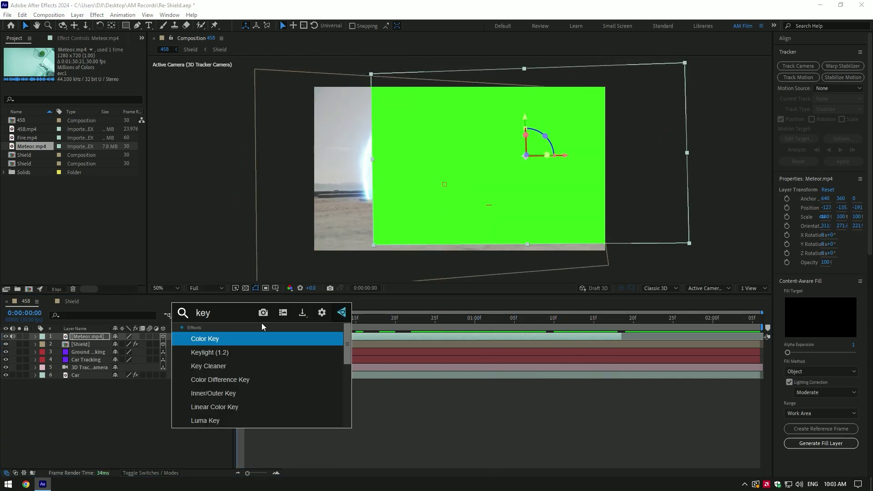
key("Down")
key("Return")
left_click(102, 115)
left_click(470, 151)
- Reposition and rotate the meteor footage so its impact crater lies on the ground in front of the car
left_click_drag(286, 323, 444, 314)
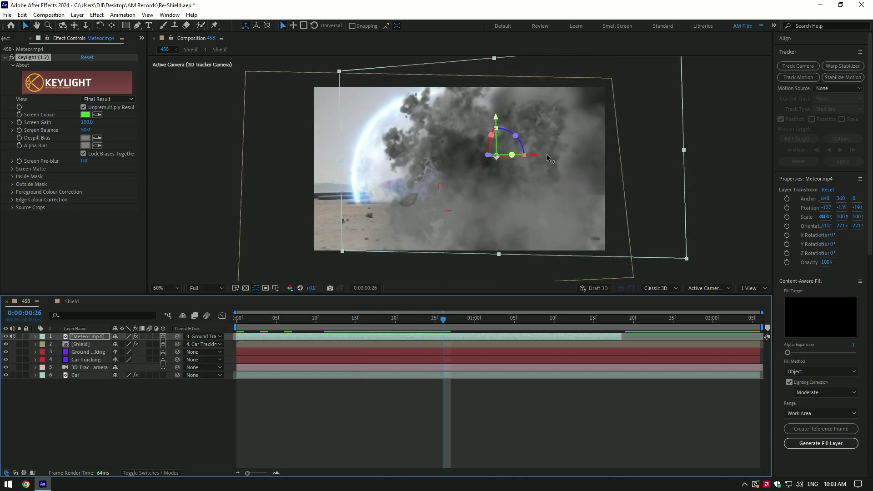
left_click_drag(553, 157, 505, 150)
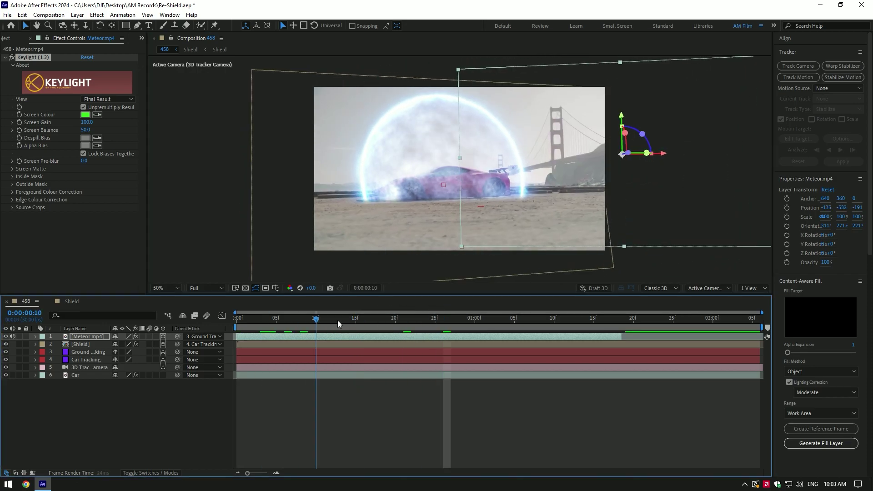
left_click_drag(618, 136, 463, 145)
left_click_drag(370, 318, 554, 318)
key("F2")
- Hide the meteor footage and apply the Linear Wipe effect to the Shield layer
left_click(84, 343)
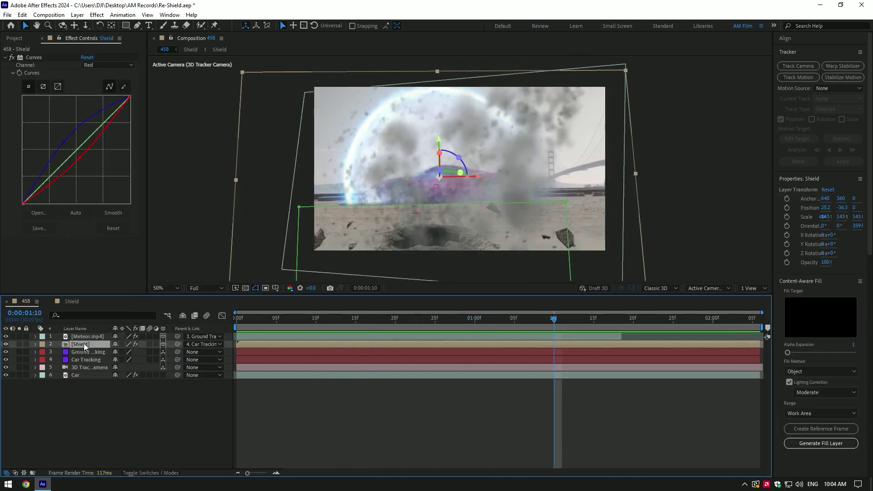
left_click(6, 336)
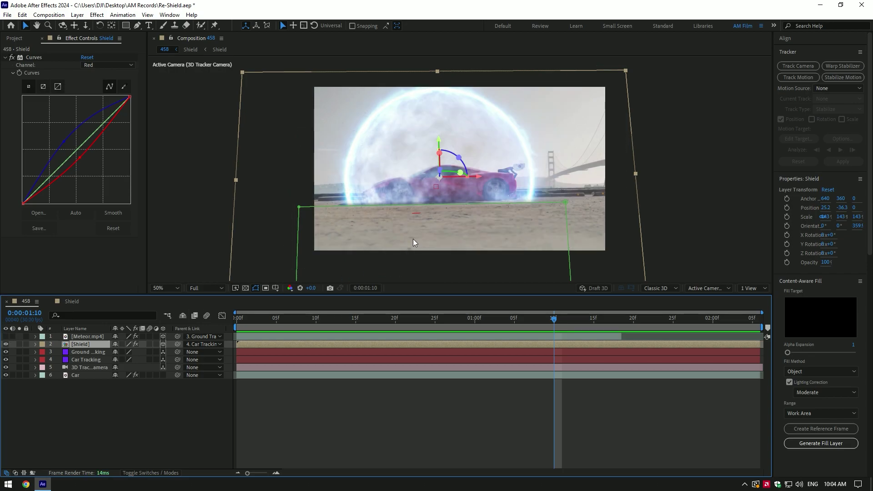
key("ctrl+space")
type("line")
key("Down")
key("Return")
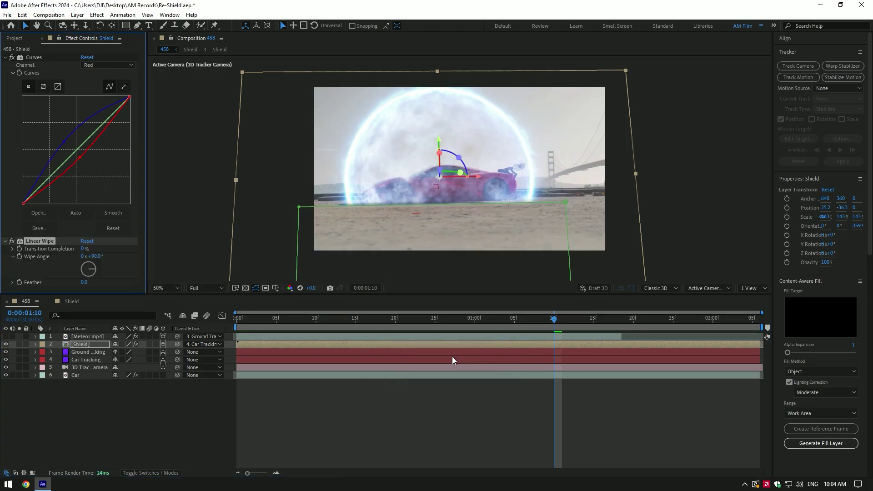
- Keyframe Linear Wipe's Transition Completion from 35% at 0:00:01:10 to 100% at 0:00:02:05, with a 0° wipe angle
mouse_move(83, 249)
left_mouse_down()
mouse_move(104, 249)
mouse_move(100, 266)
mouse_move(93, 246)
mouse_move(82, 248)
left_mouse_up()
left_click_drag(569, 324, 752, 319)
left_click_drag(93, 250, 159, 244)
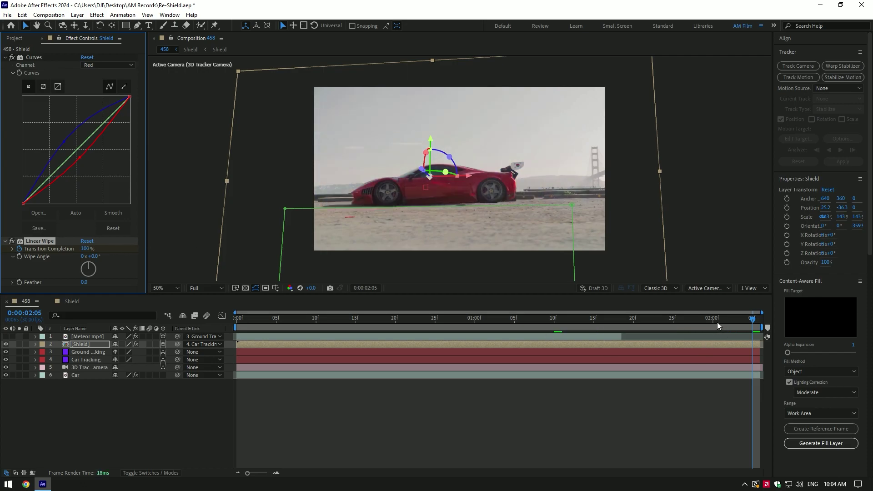
- Set Linear Wipe's feather to 66 and unhide the meteor footage
left_click_drag(711, 321, 609, 328)
left_click_drag(85, 285, 119, 288)
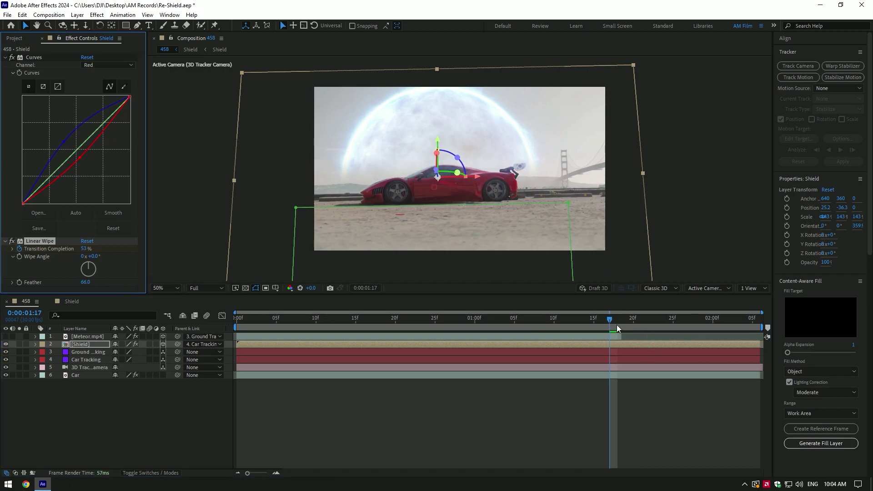
left_click_drag(616, 325, 89, 328)
left_click(6, 336)
- Rotate the shield in 3D and move it to about 2, -38, 10.5 so it encloses the car
left_click(77, 344)
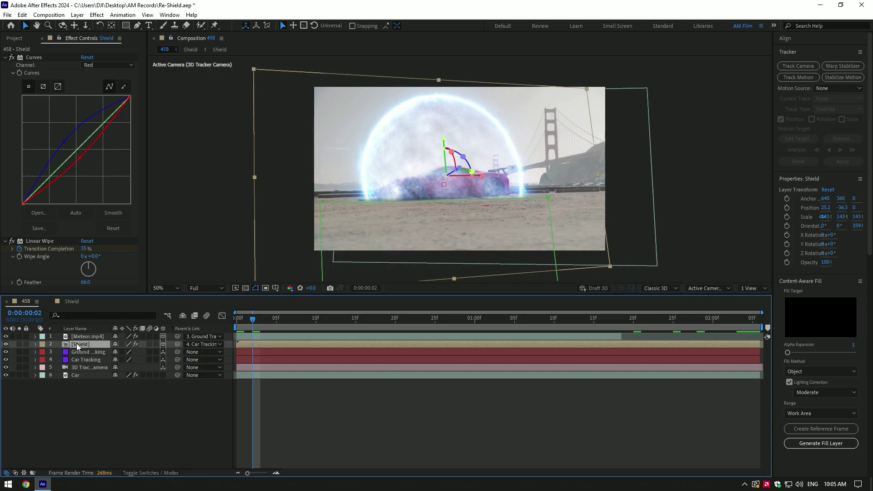
left_click_drag(445, 177, 444, 159)
left_click_drag(478, 175, 472, 176)
- Apply Deep Glow to the Shield layer and reduce its exposure for a subtler glow
key("ctrl+space")
type("dee")
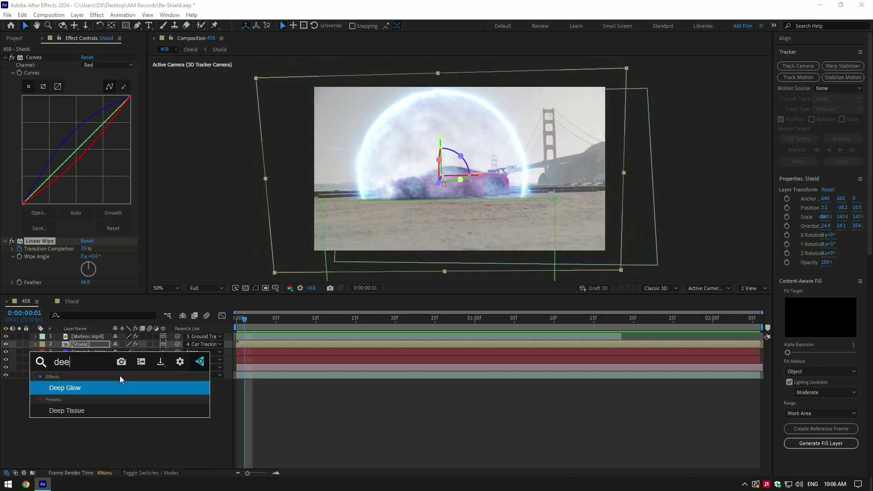
key("Return")
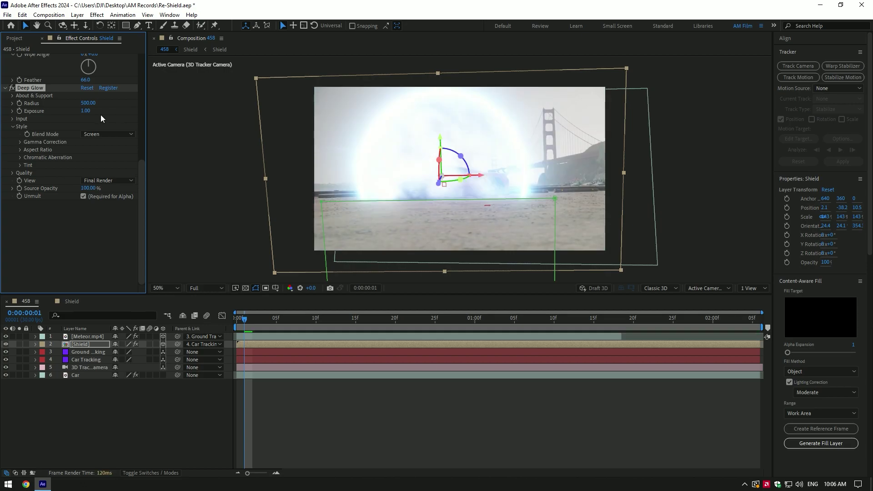
left_click_drag(45, 111, 30, 111)
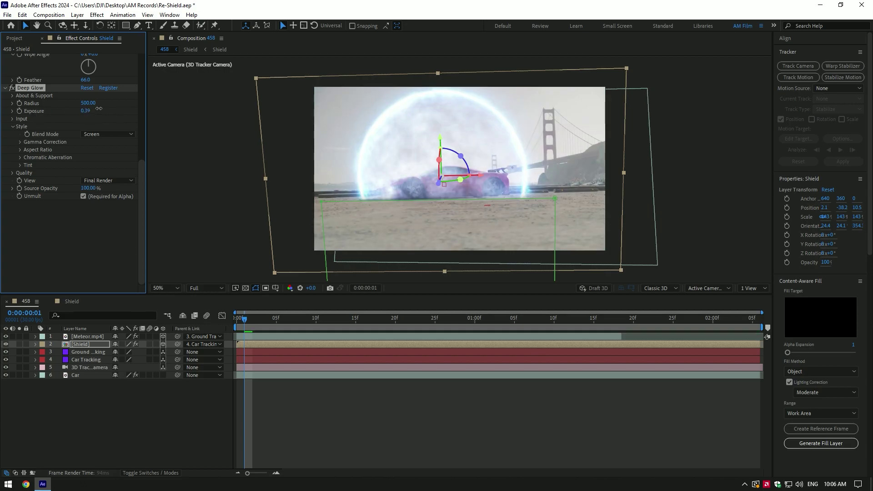
left_click_drag(99, 109, 91, 109)
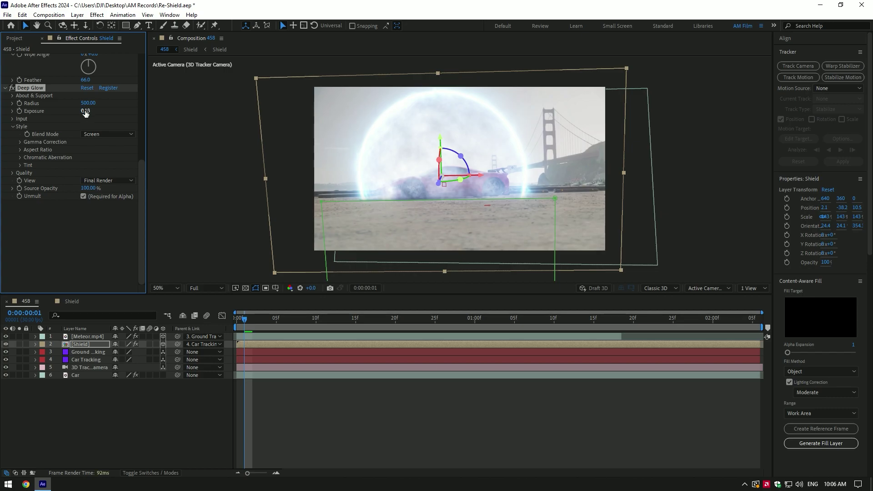
- Open the Shield composition and set Fractal Noise's contrast to 237
left_click(72, 301)
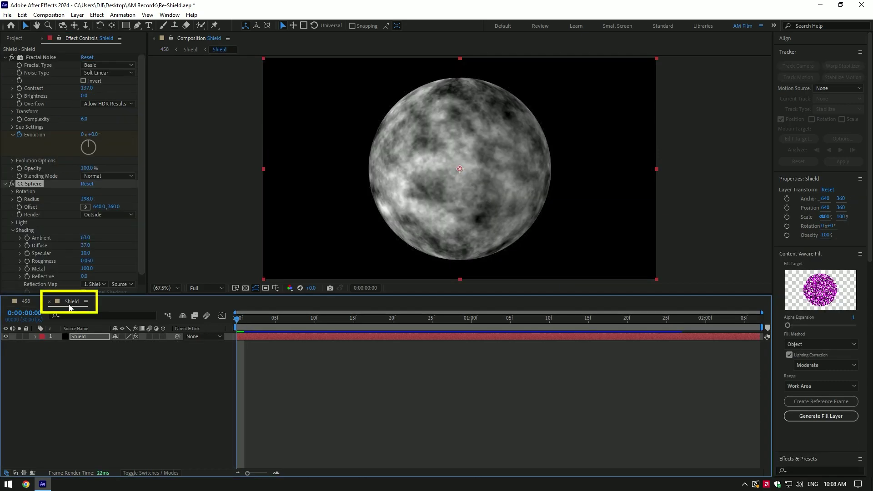
left_click_drag(86, 88, 144, 88)
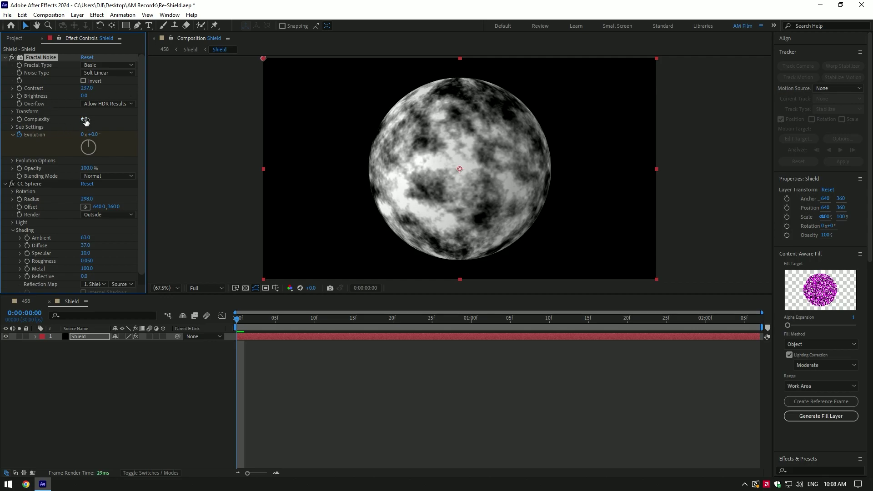